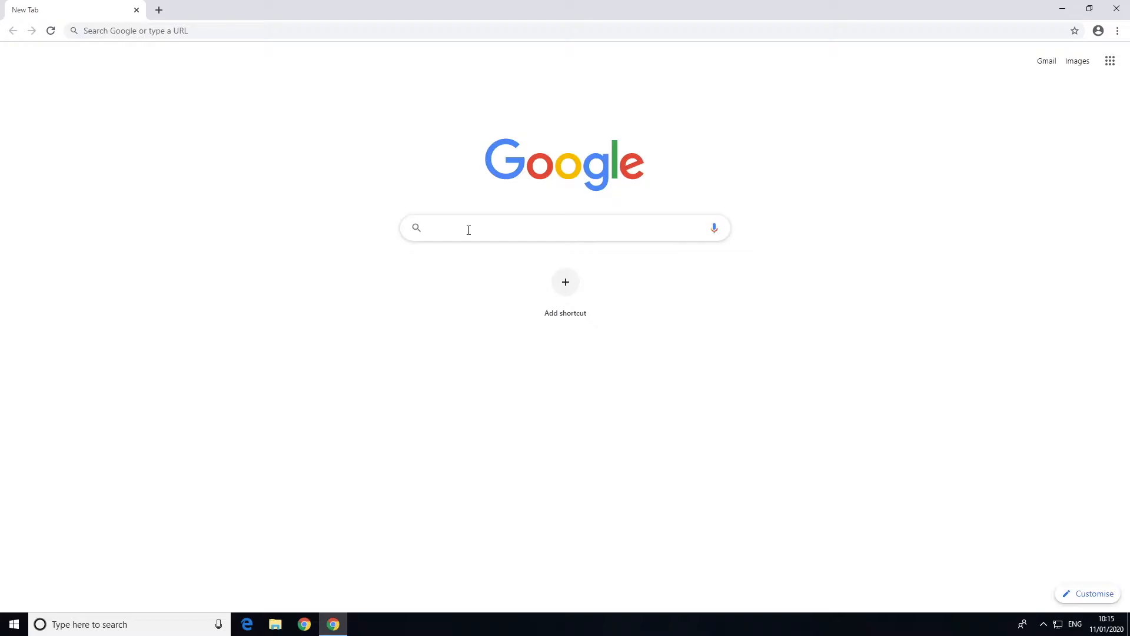
Reach GitHub through a Google search, search users for 'shirepay', and open the ShirePay profile
type("github")
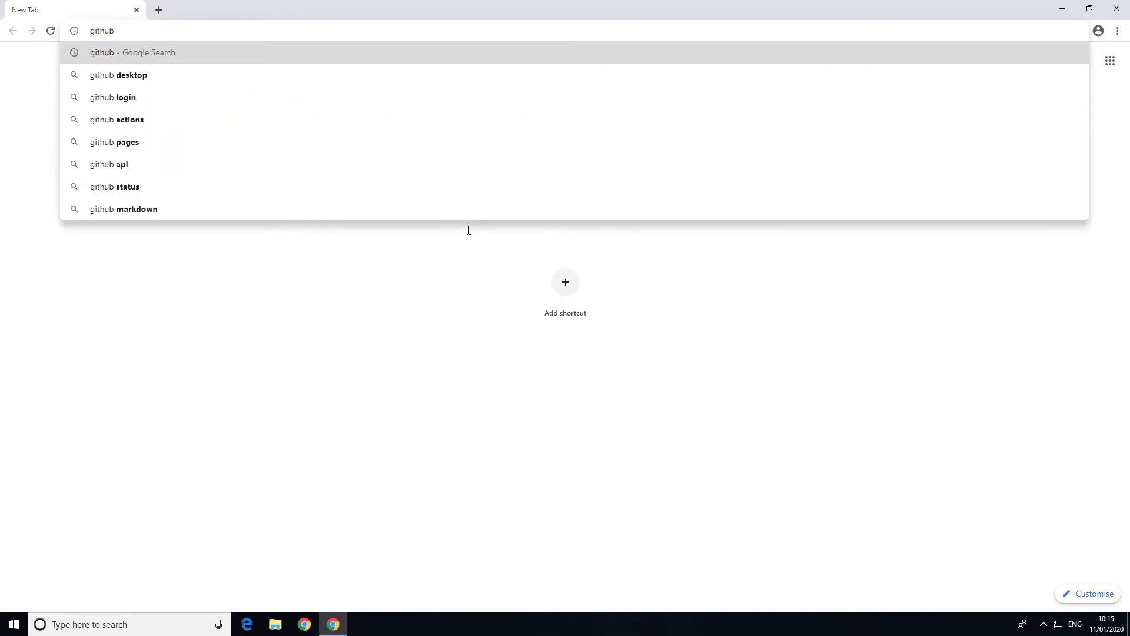
key("Return")
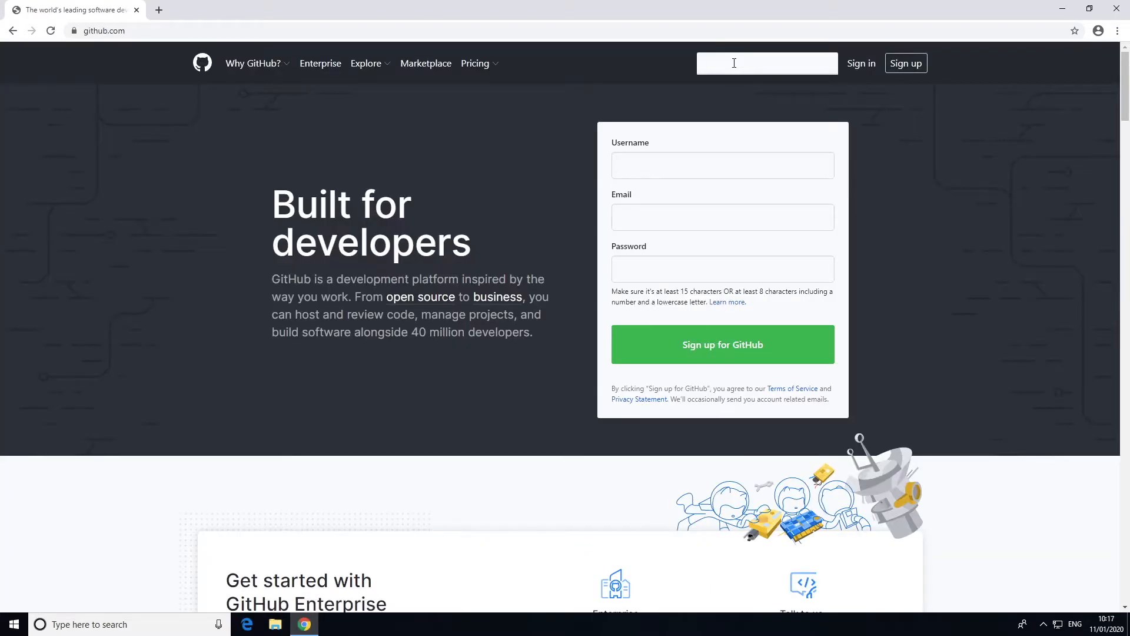
left_click(734, 63)
type("shirepay")
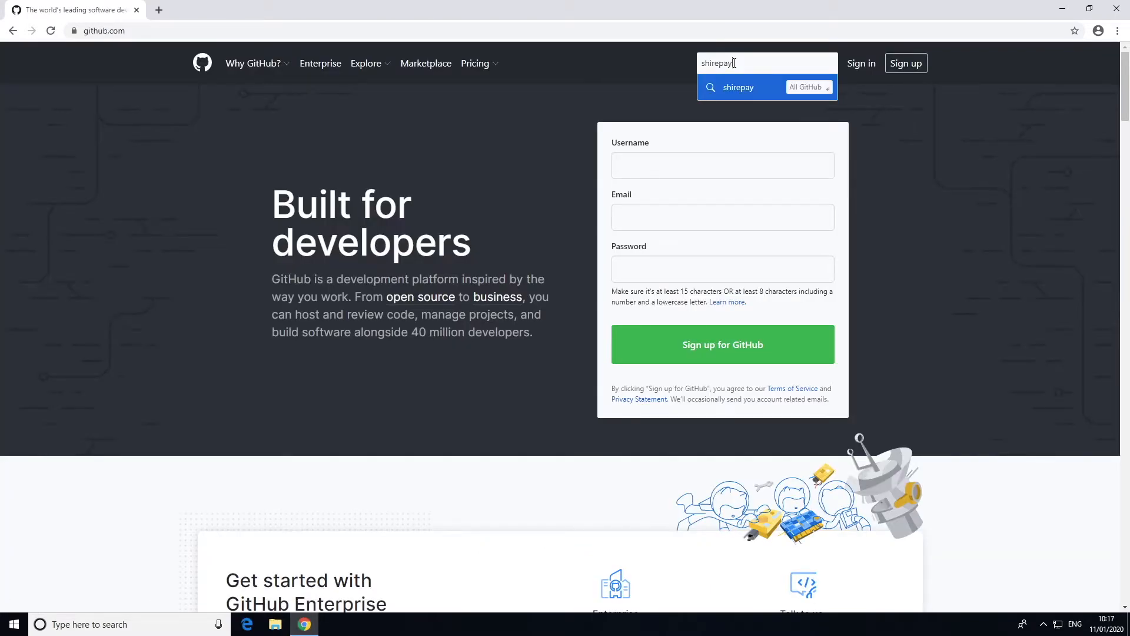
left_click(729, 92)
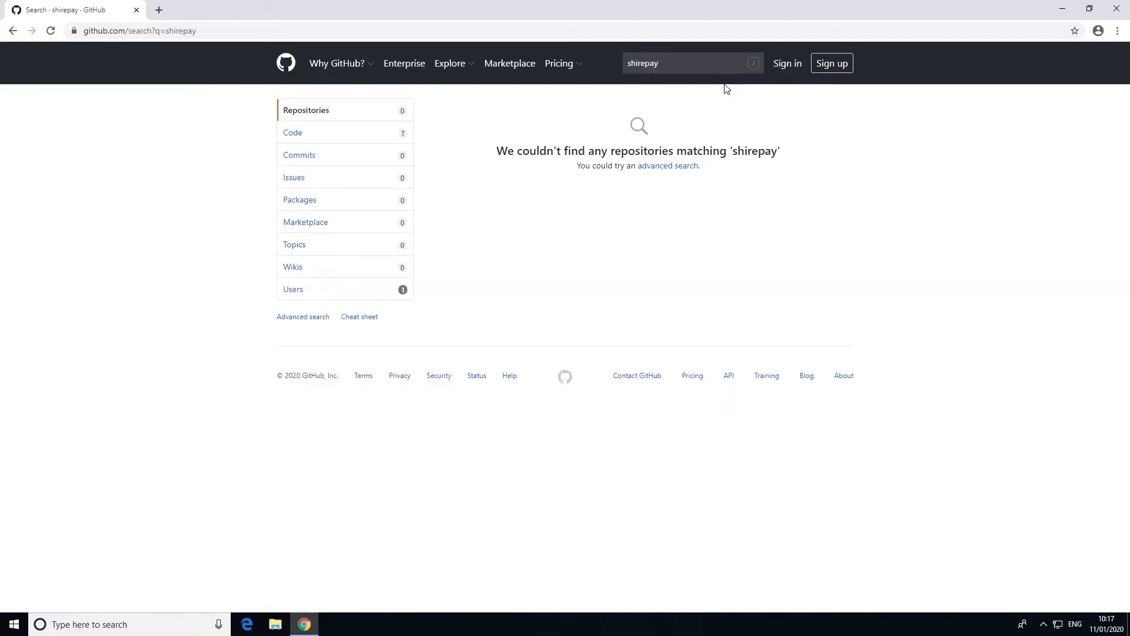
left_click(293, 290)
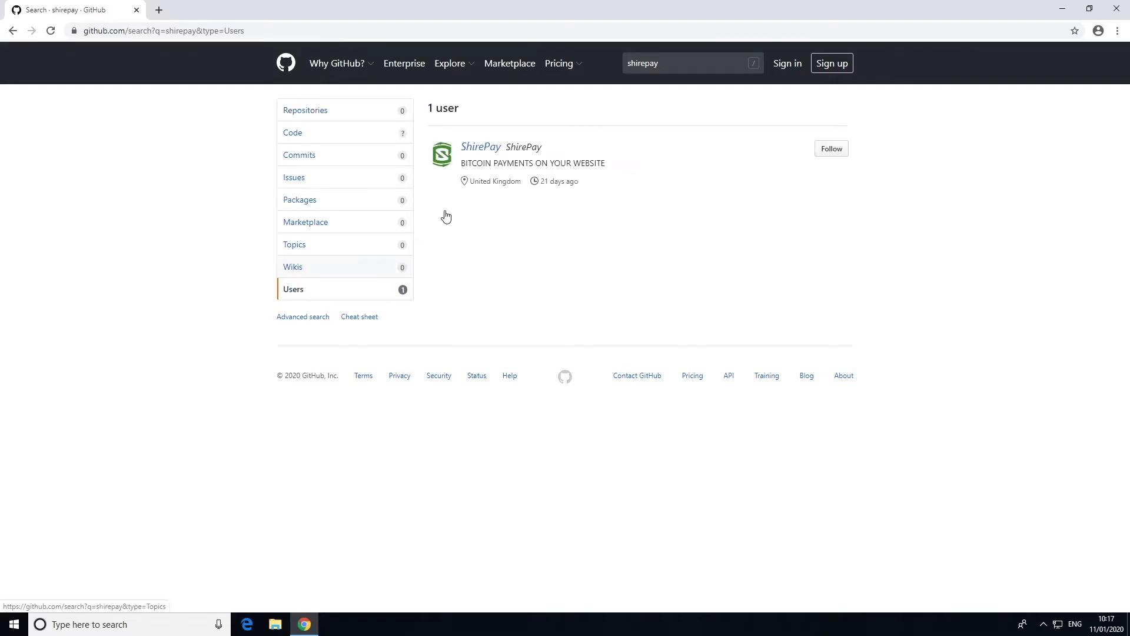
left_click(485, 151)
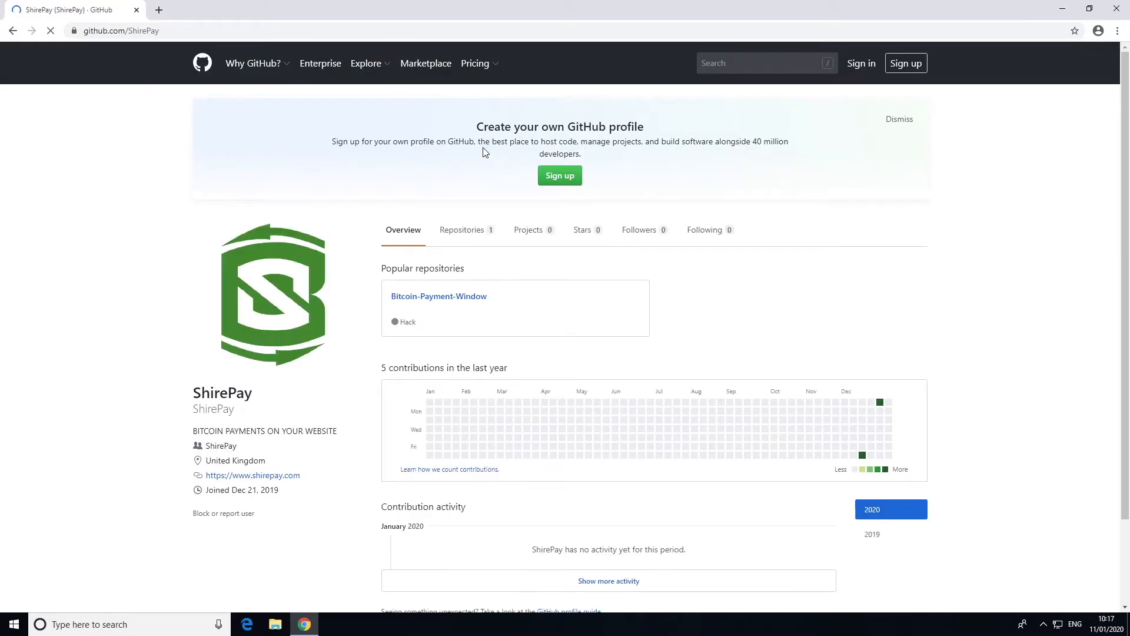
Download Bitcoin-Payment-Window via Download ZIP, show the file in its folder, and close Chrome
left_click(437, 298)
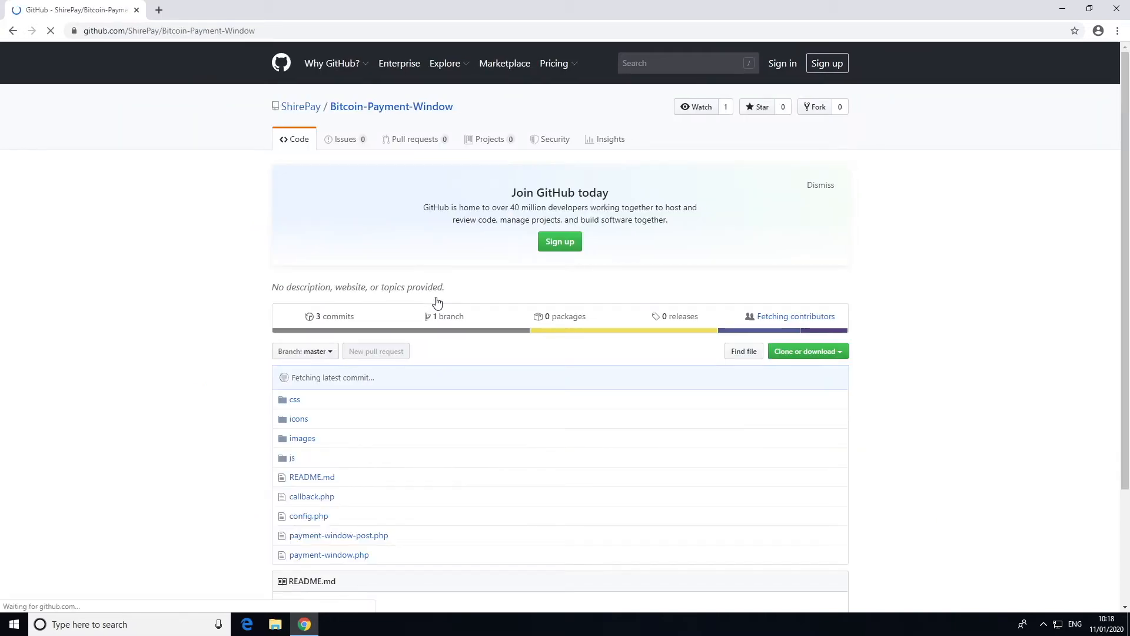
left_click(836, 358)
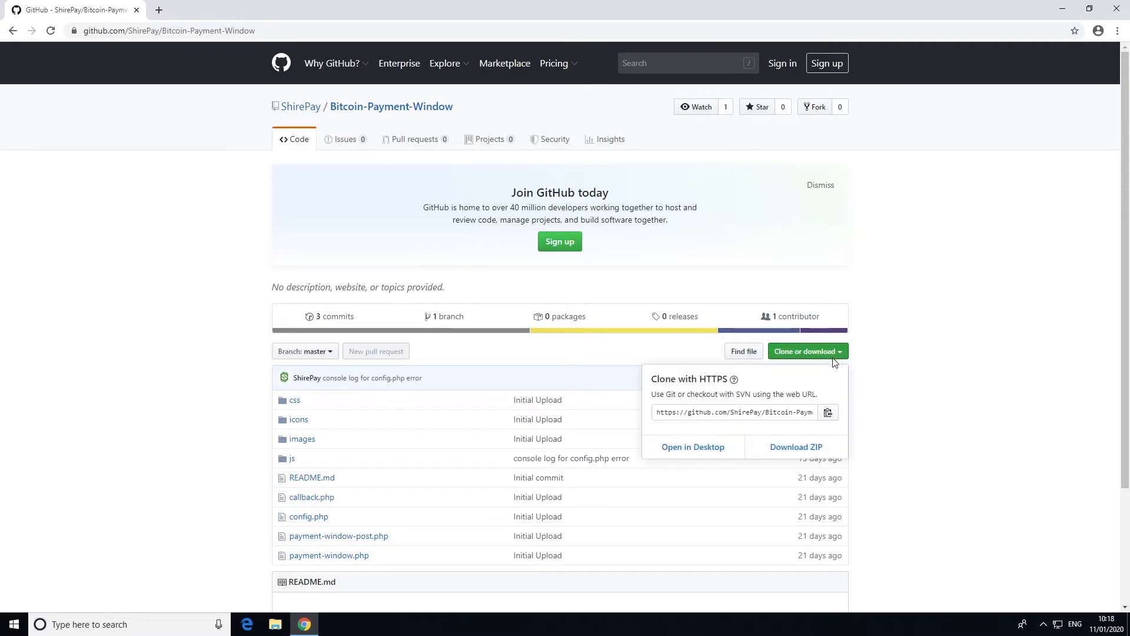
left_click(782, 451)
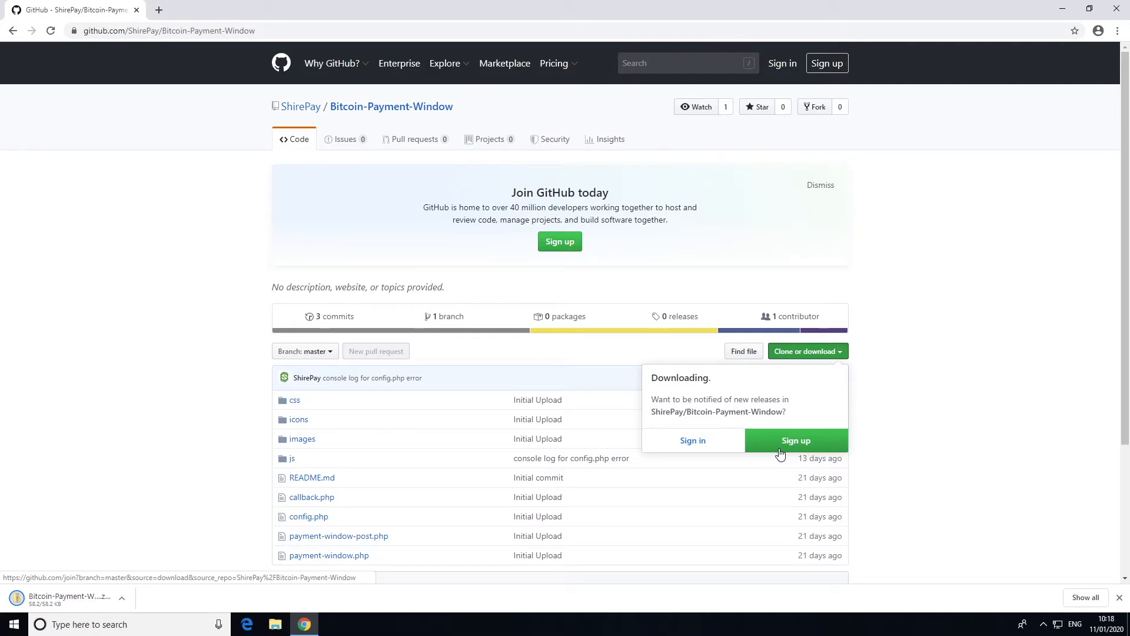
left_click(121, 601)
left_click(172, 563)
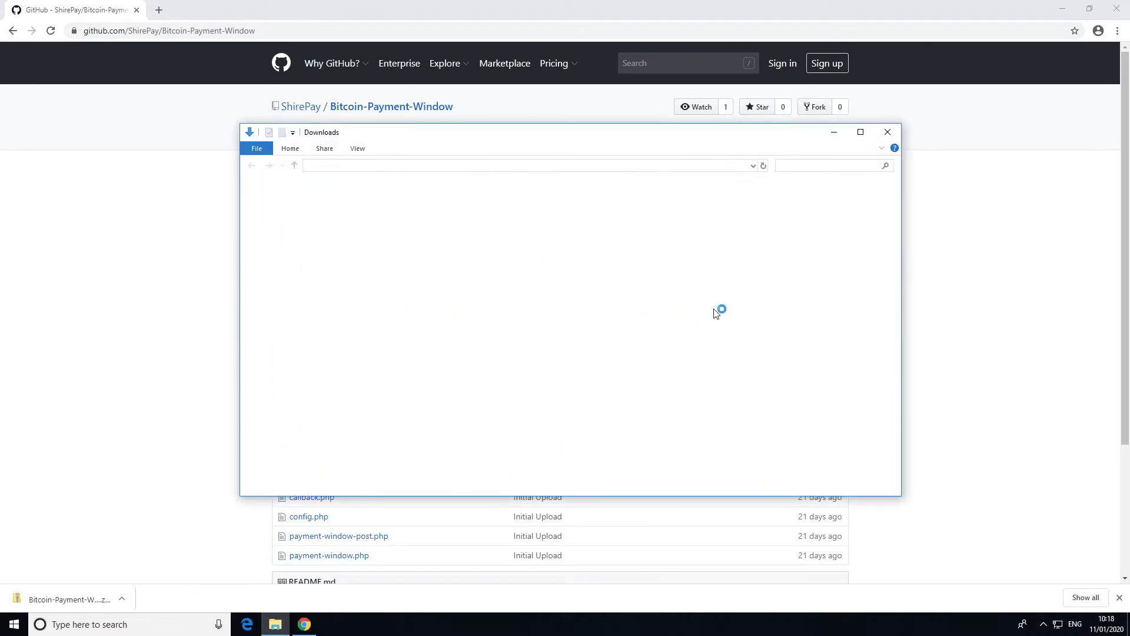
left_click(1118, 9)
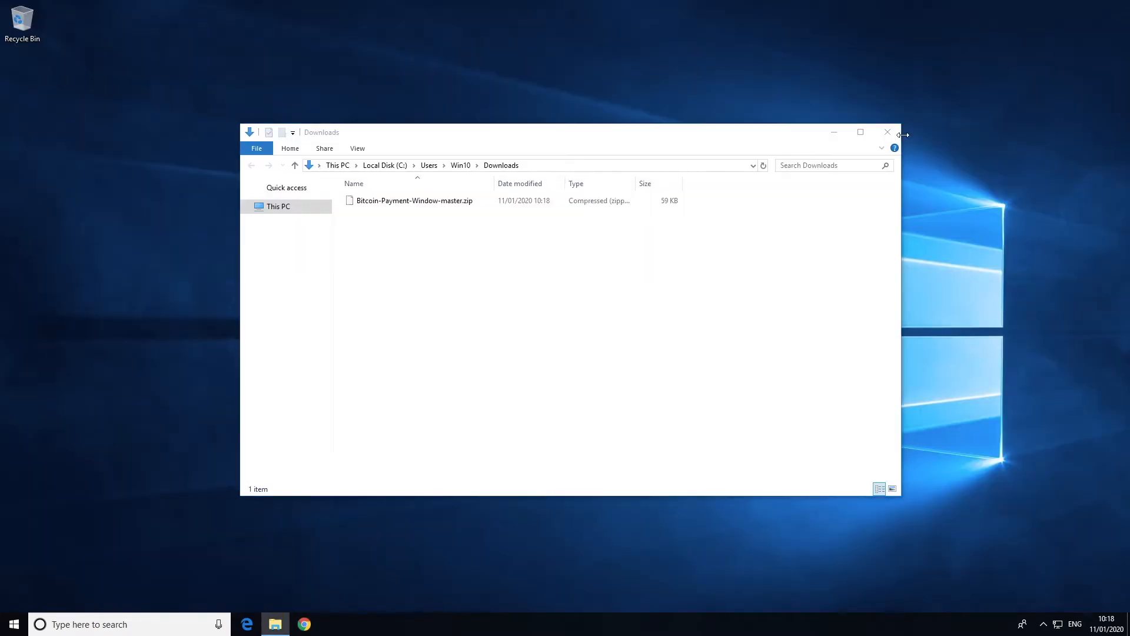
Use Extract All to unpack Bitcoin-Payment-Window-master.zip into the Downloads folder
left_click(424, 202)
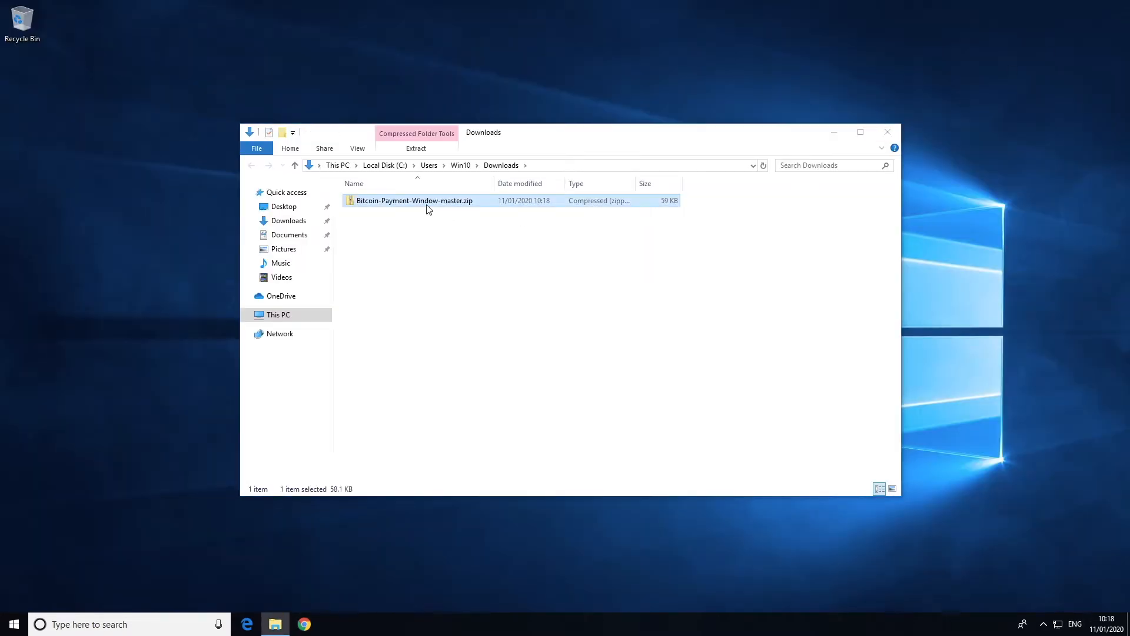
right_click(428, 203)
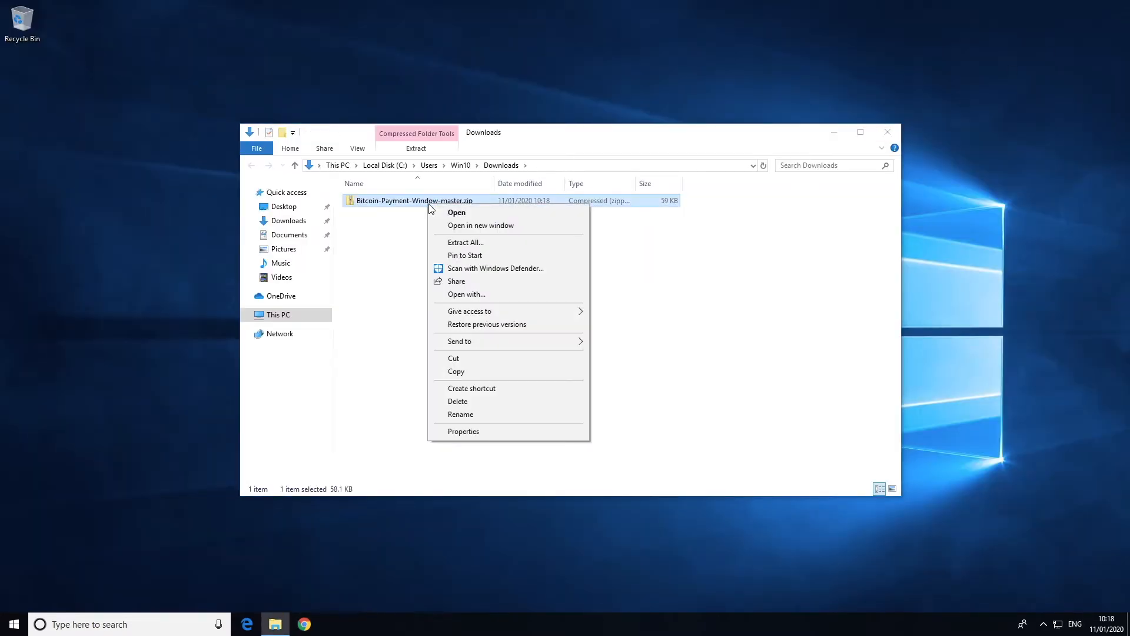
left_click(458, 243)
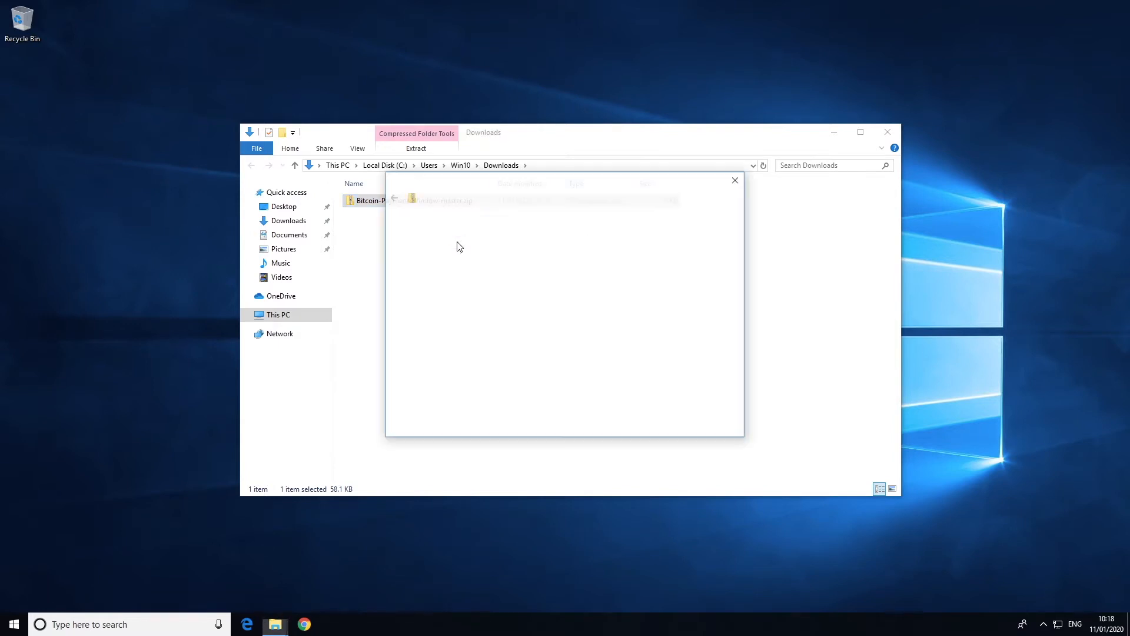
left_click(667, 425)
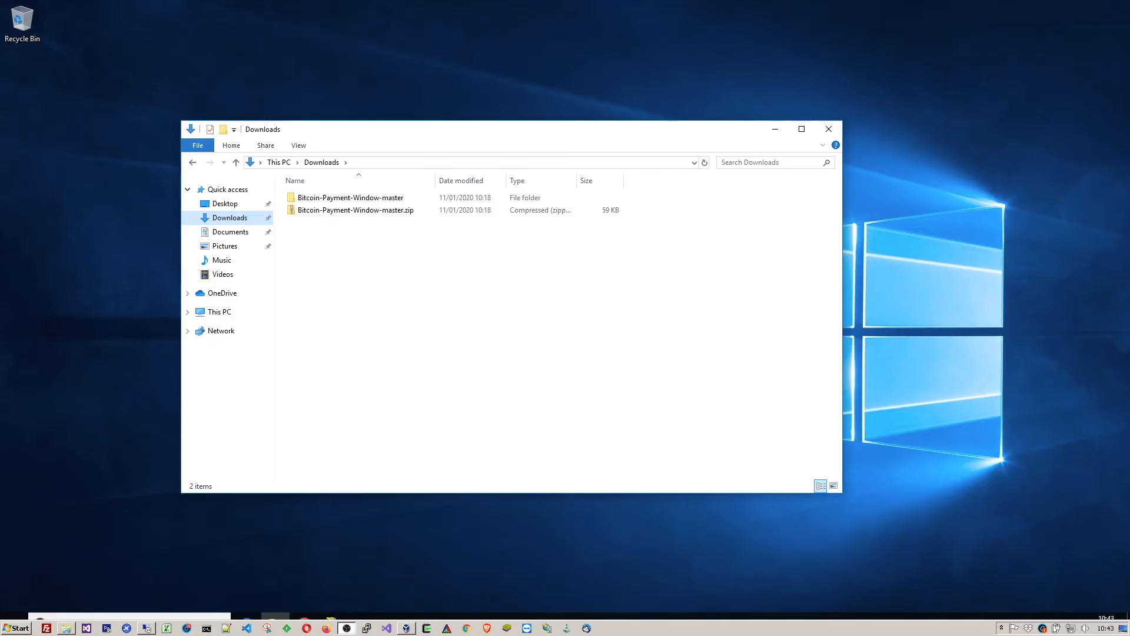
Open the inner Bitcoin-Payment-Window-master project folder and a second File Explorer window beside it
double_click(361, 198)
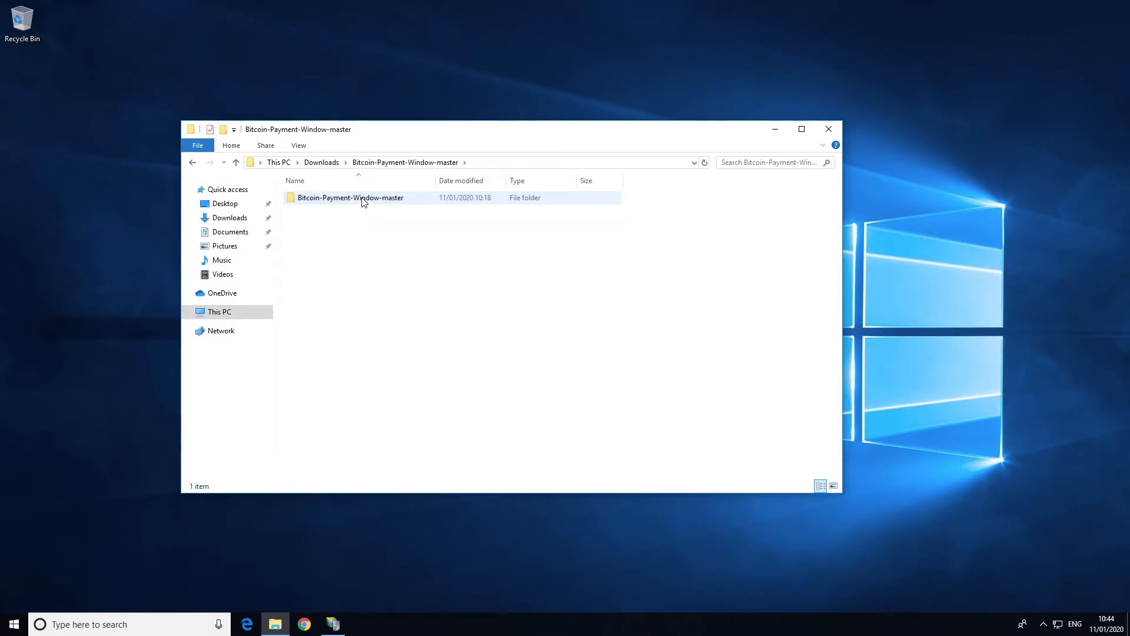
double_click(361, 198)
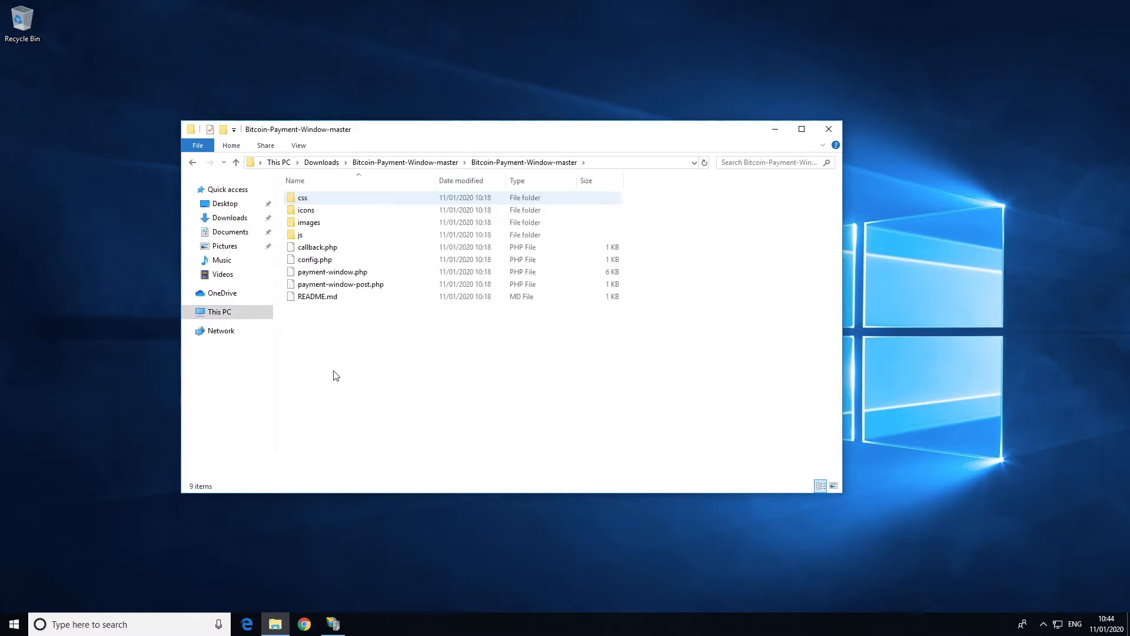
mouse_move(278, 625)
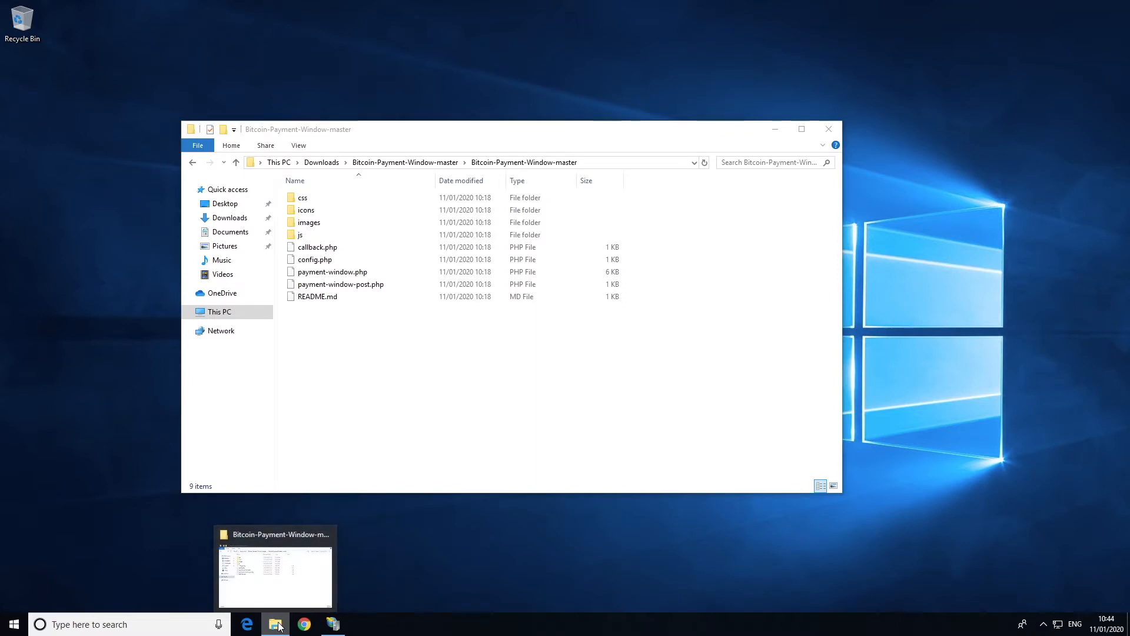
right_click(276, 625)
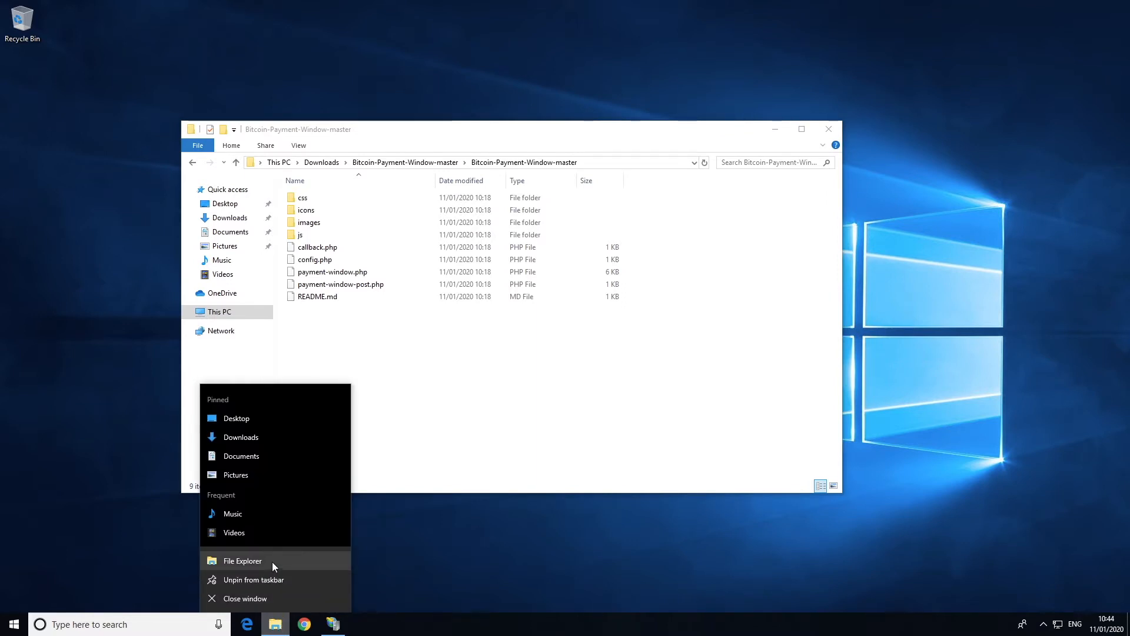
left_click(272, 562)
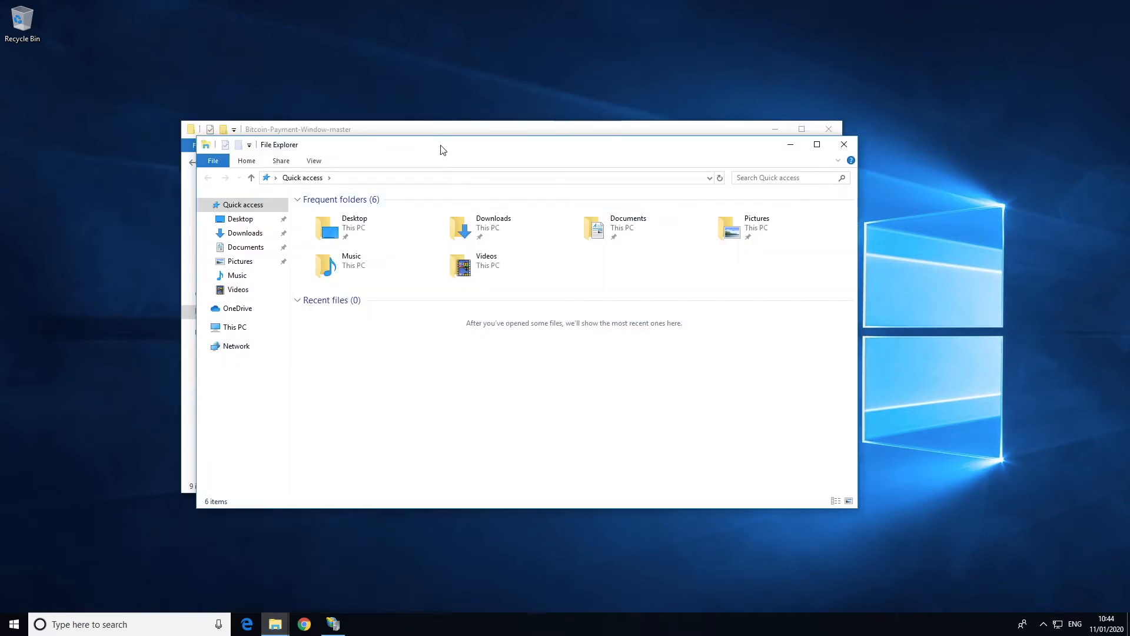
left_click_drag(443, 151, 615, 205)
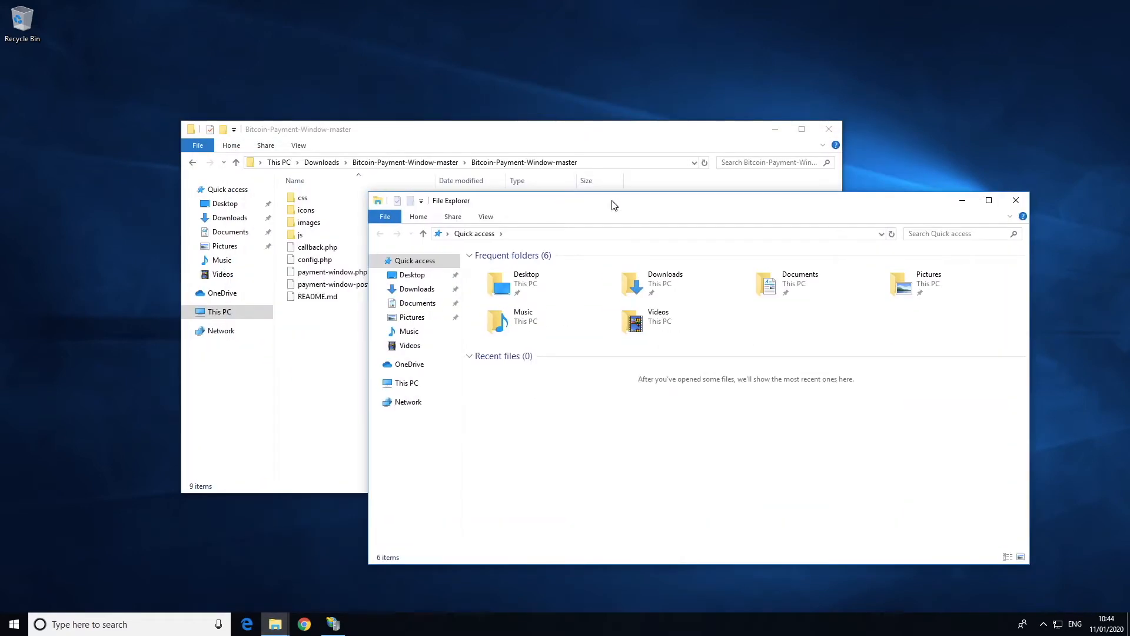
Browse the second window to This PC > Local Disk (C:) > inetpub > wwwroot
left_click(412, 388)
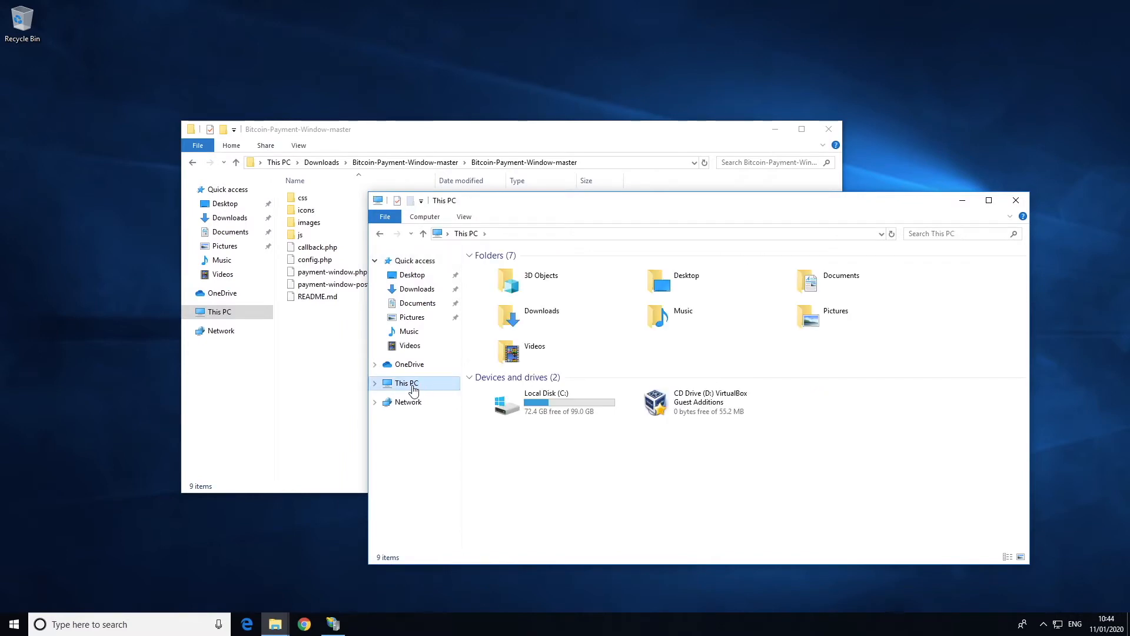
left_click(573, 406)
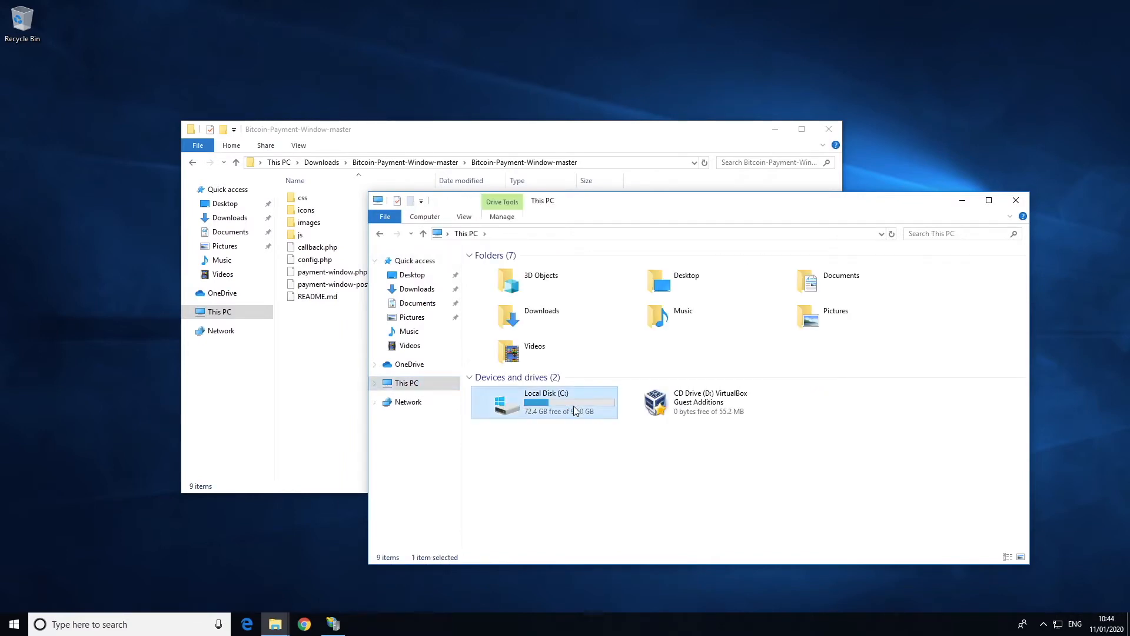
double_click(576, 411)
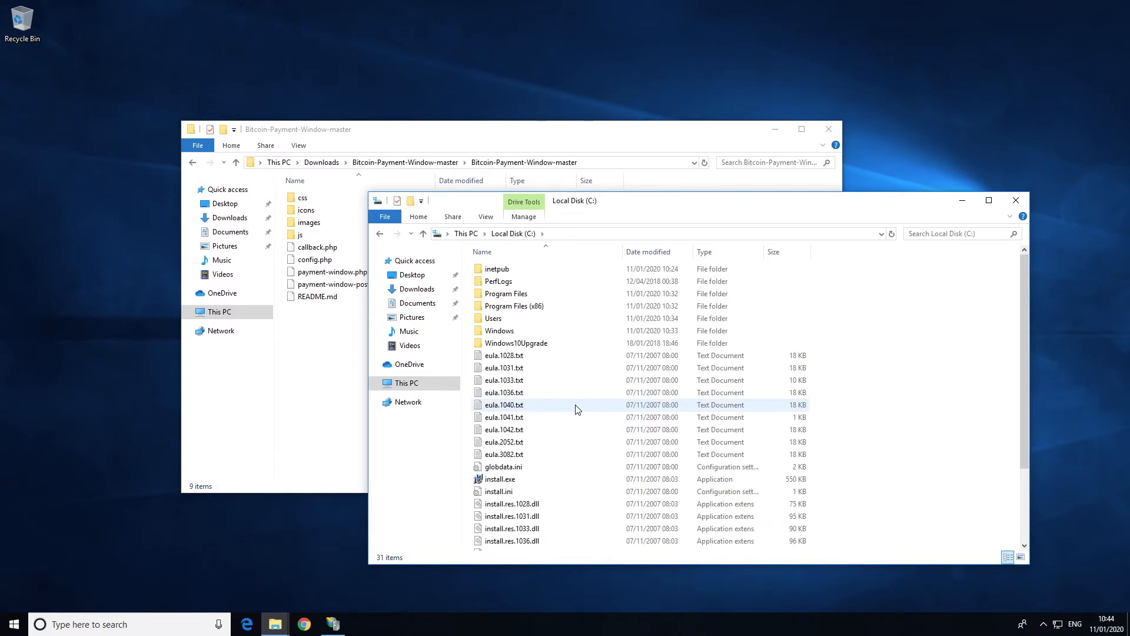
double_click(519, 274)
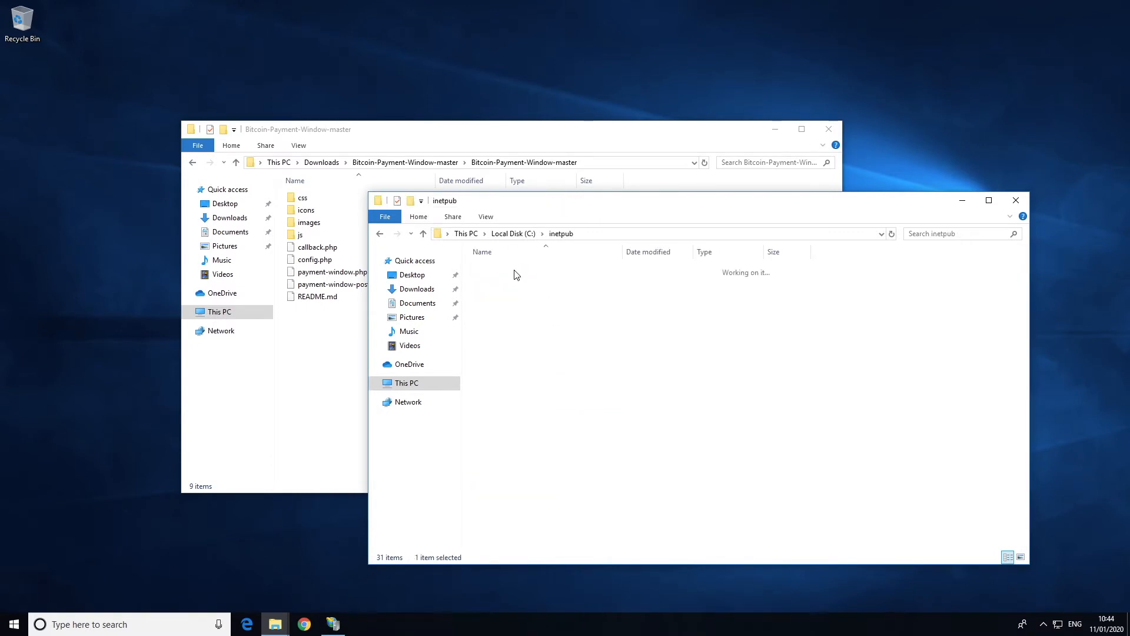
double_click(511, 321)
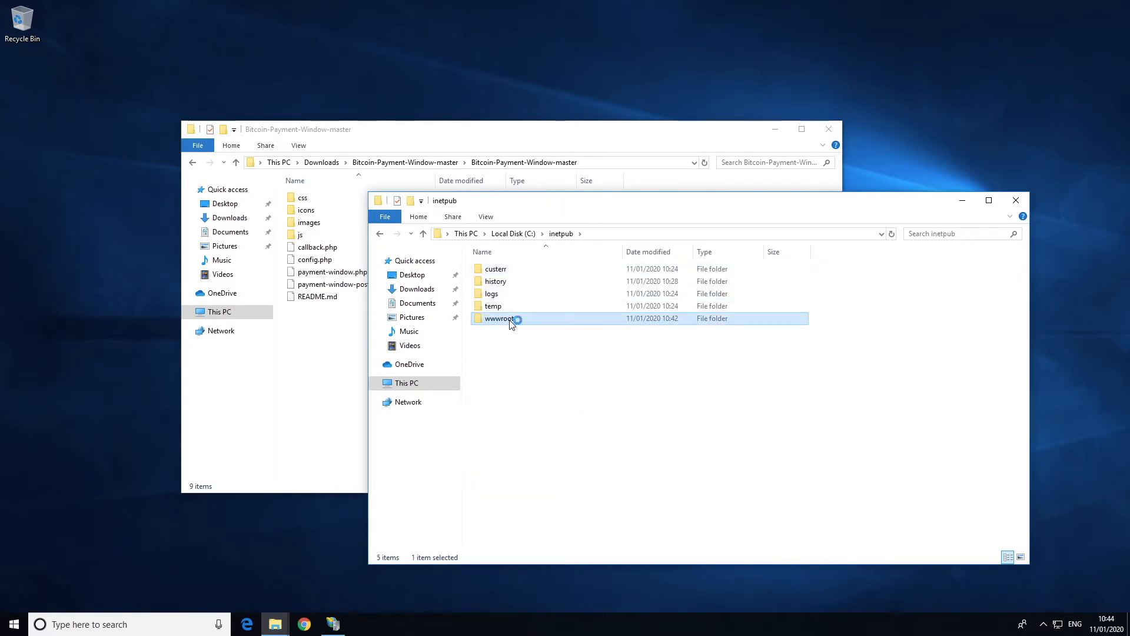
Copy all nine Bitcoin-Payment-Window project files and folders
left_click(313, 201)
left_click(322, 298, "shift")
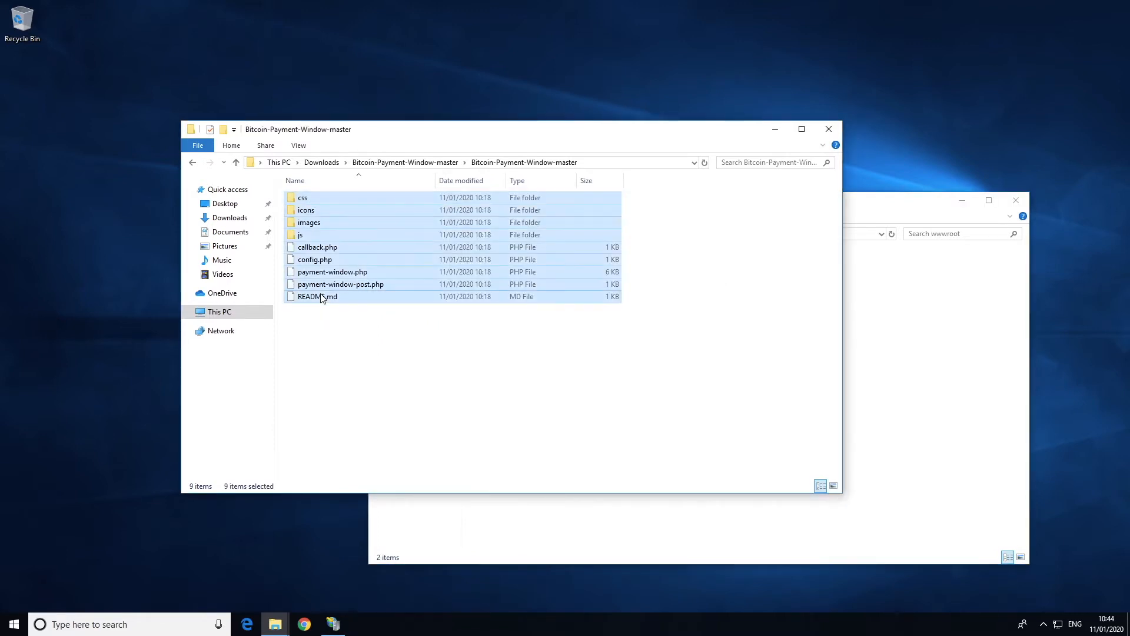
right_click(334, 285)
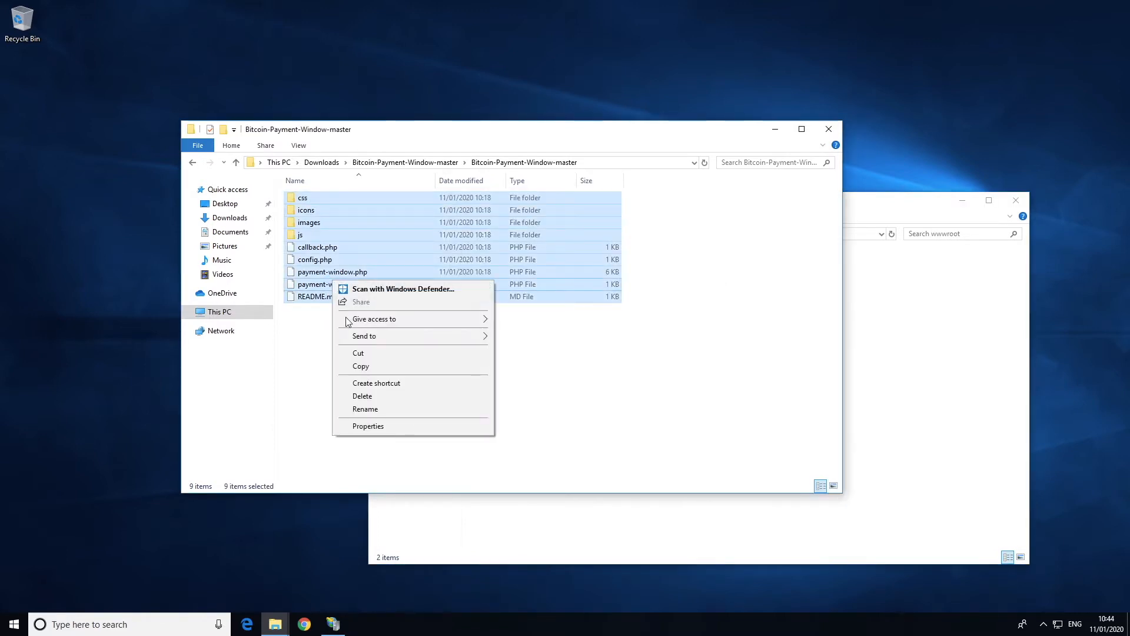
left_click(360, 366)
Paste the files into C:\inetpub\wwwroot with administrator permission, then switch to IIS Manager
left_click(866, 375)
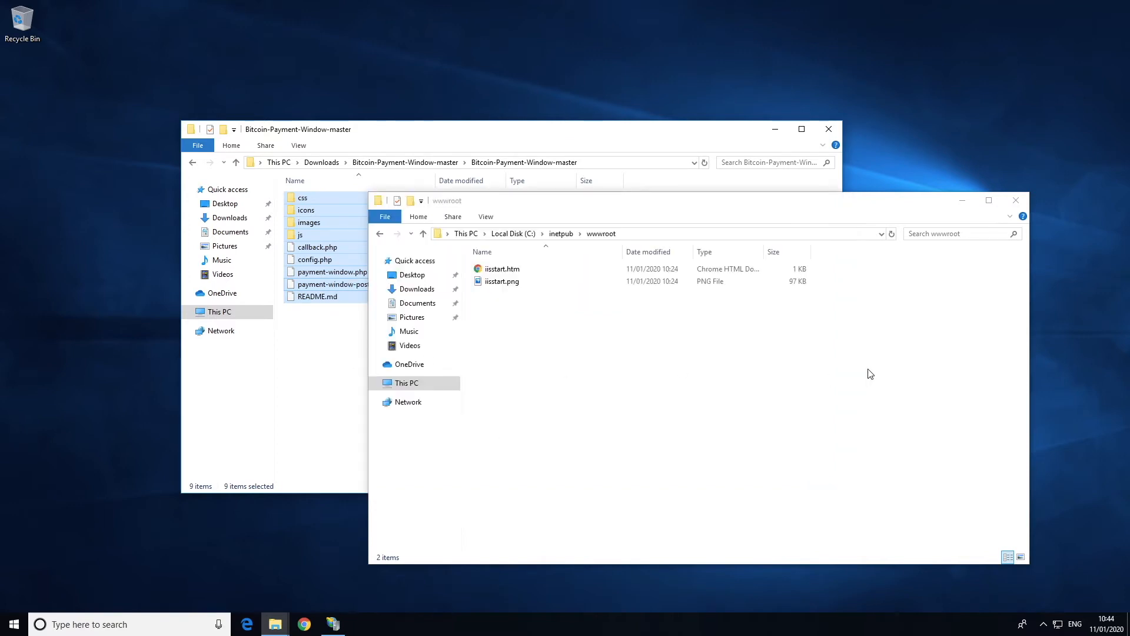
right_click(868, 371)
left_click(892, 451)
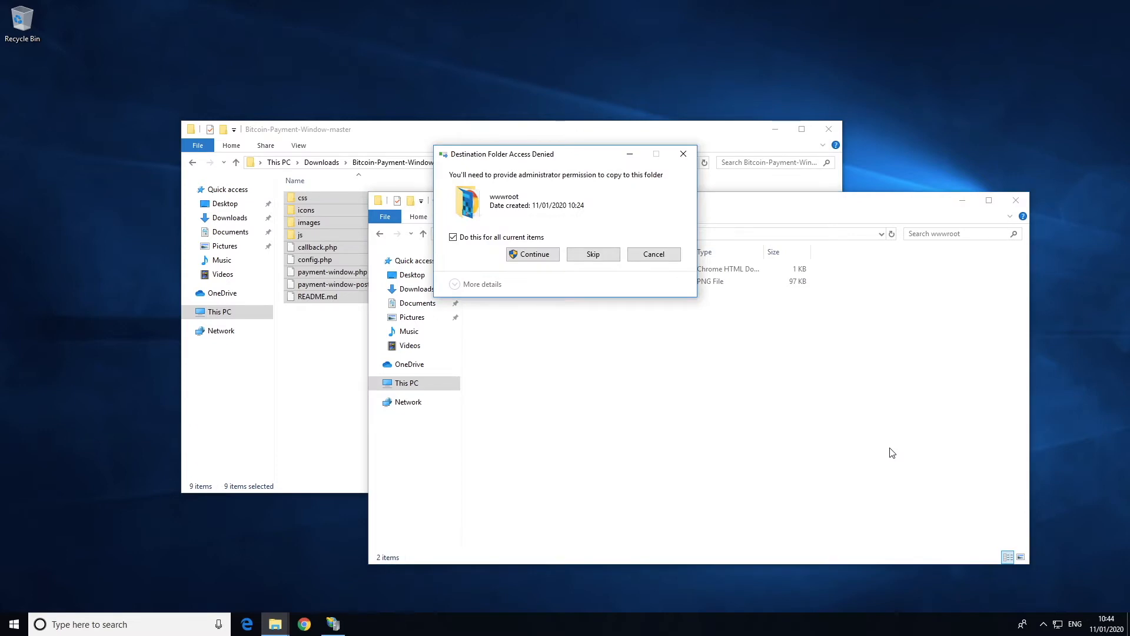
left_click(521, 255)
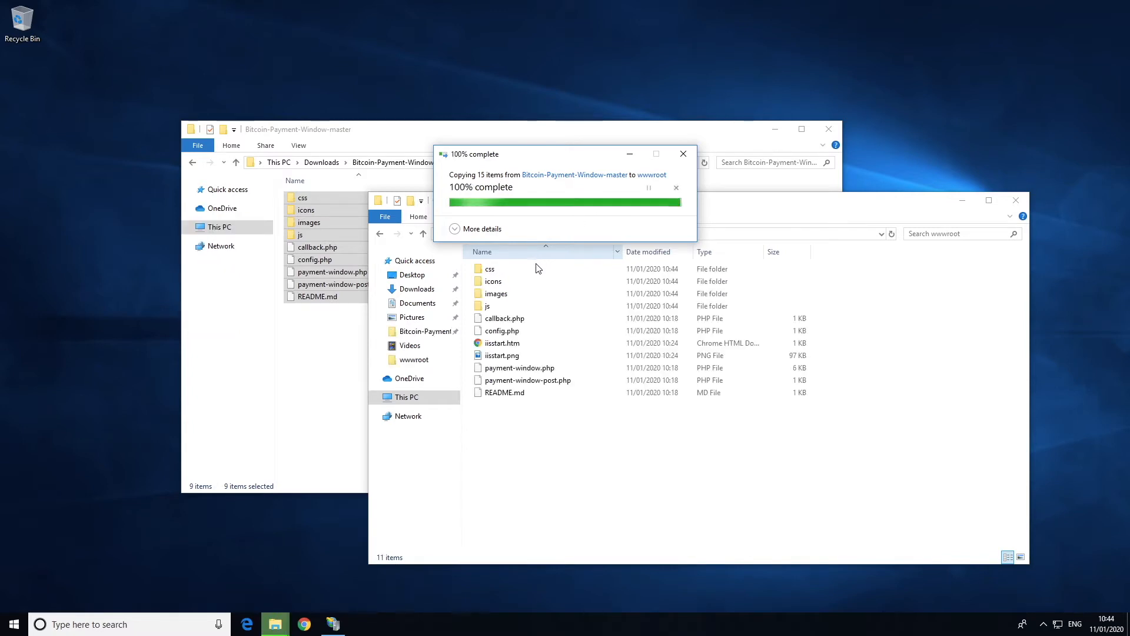
left_click(333, 624)
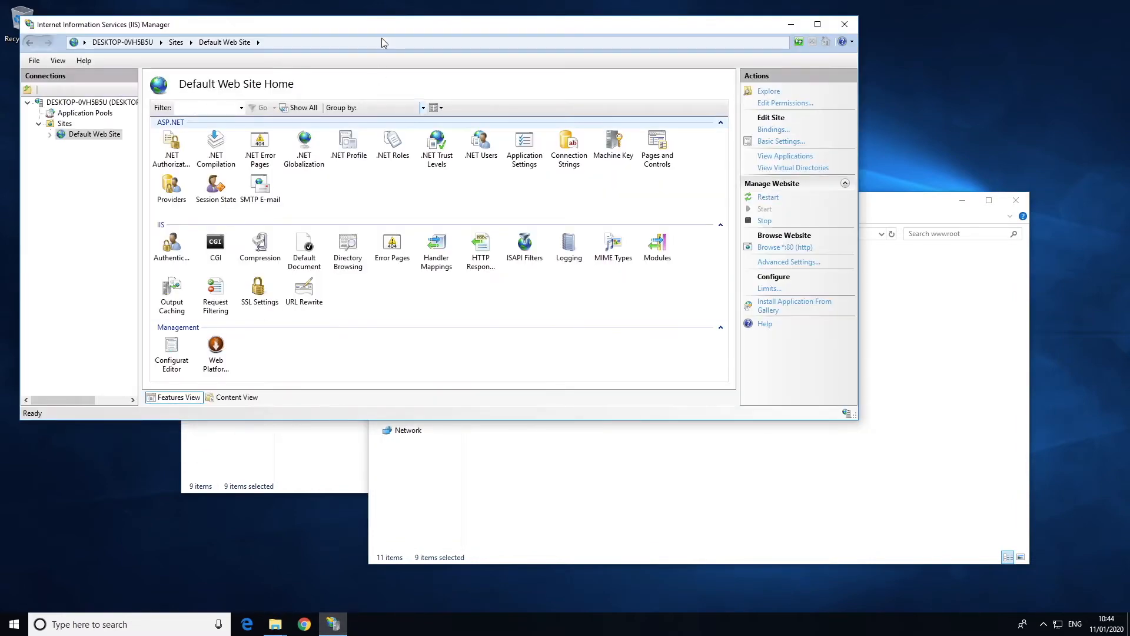
Maximize IIS Manager and add payment-window.php to the Default Web Site's Default Document list
double_click(383, 25)
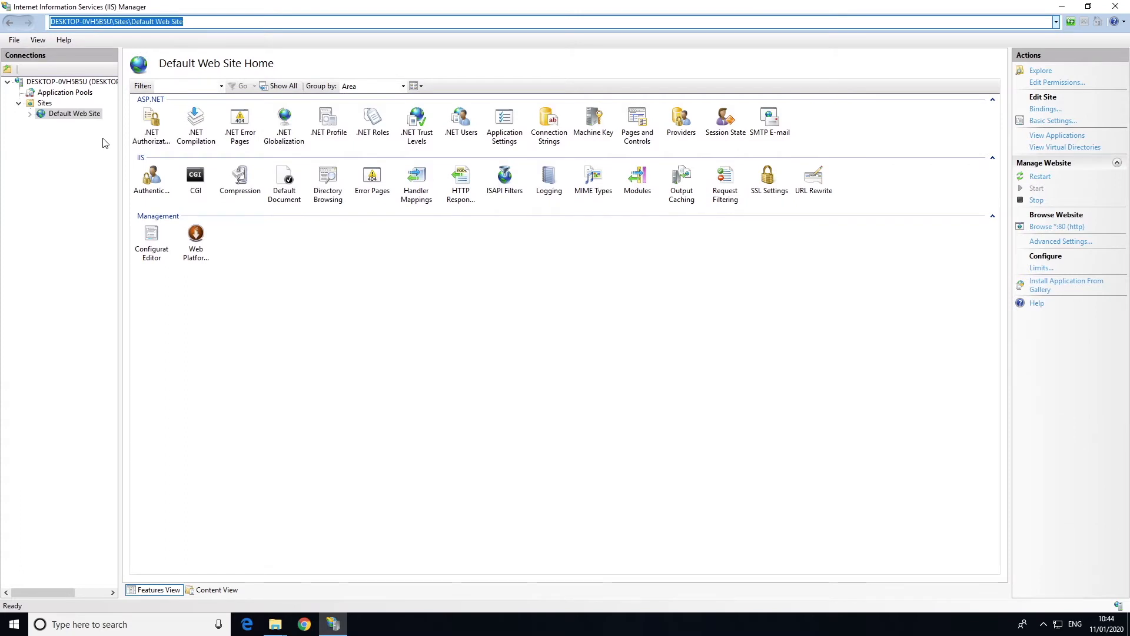
double_click(288, 179)
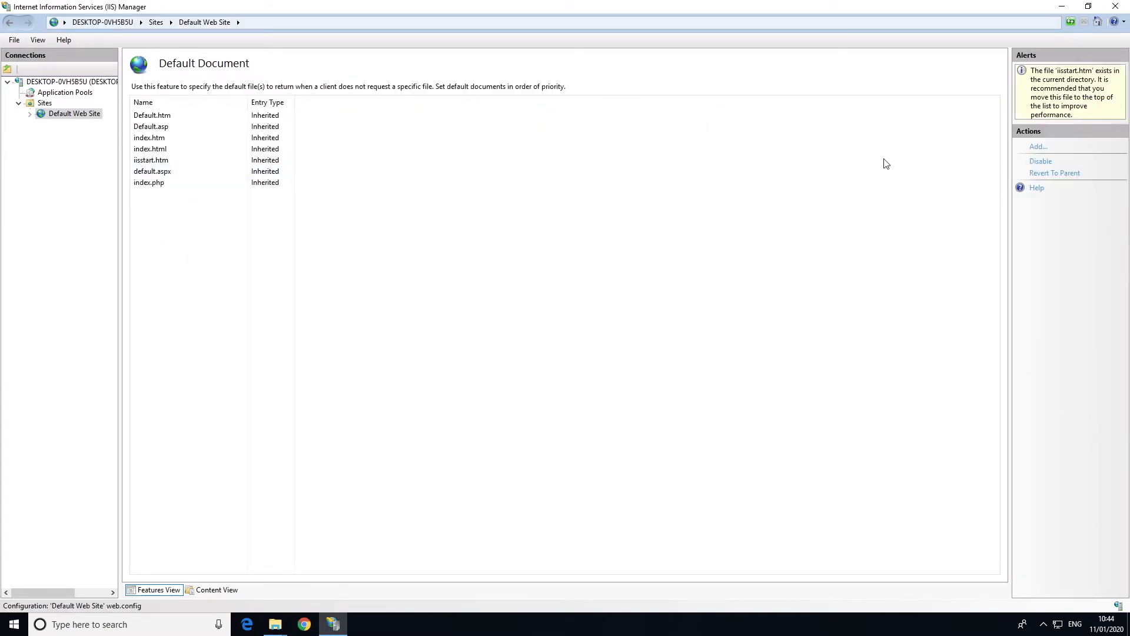
left_click(1039, 148)
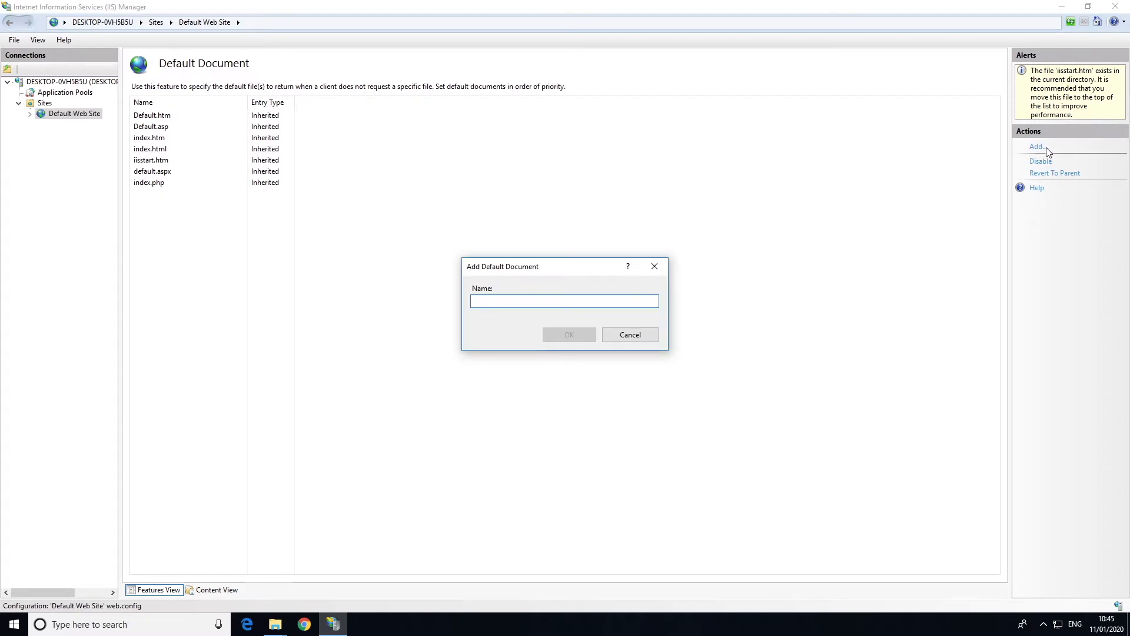
type("payment-window.php")
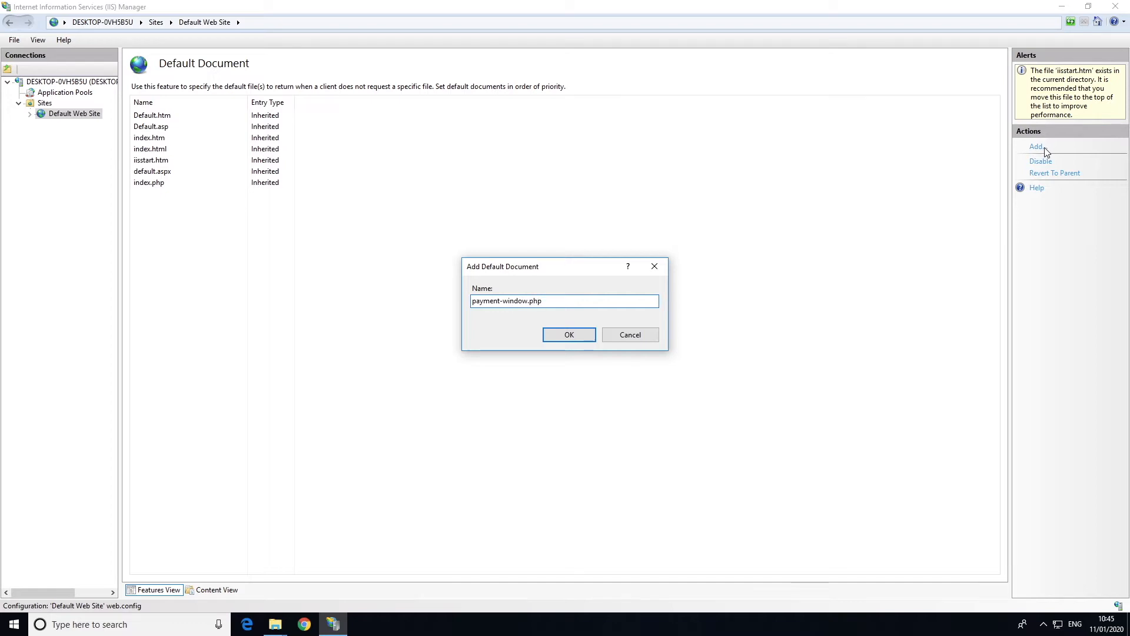
left_click(575, 335)
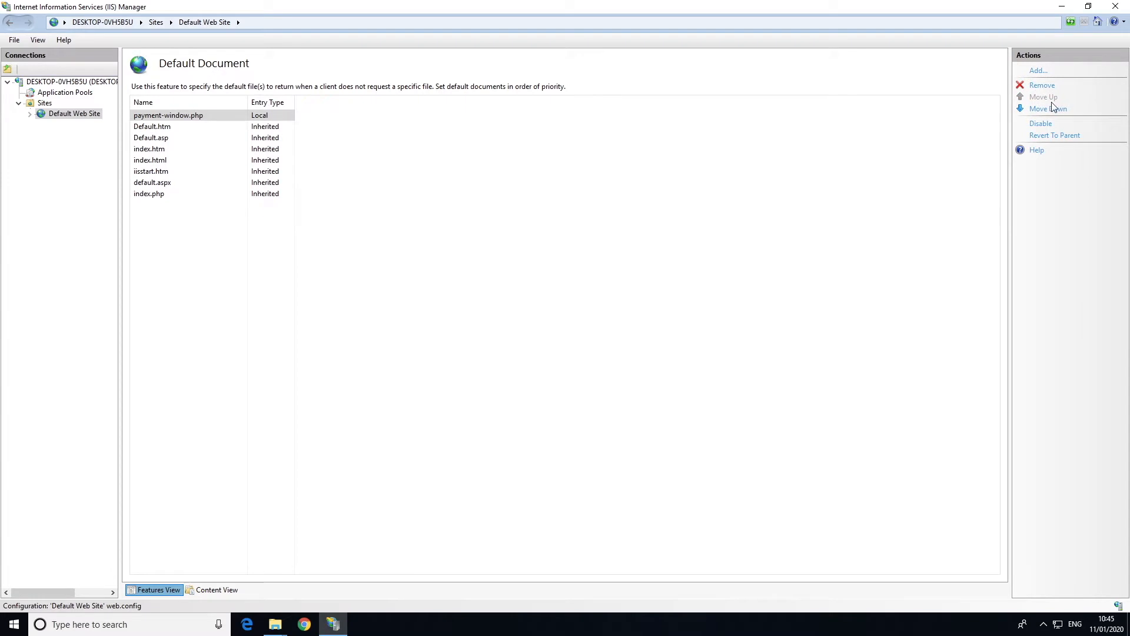
Browse the Default Web Site on *:80 (http) and bring the loading localhost page forward
double_click(83, 118)
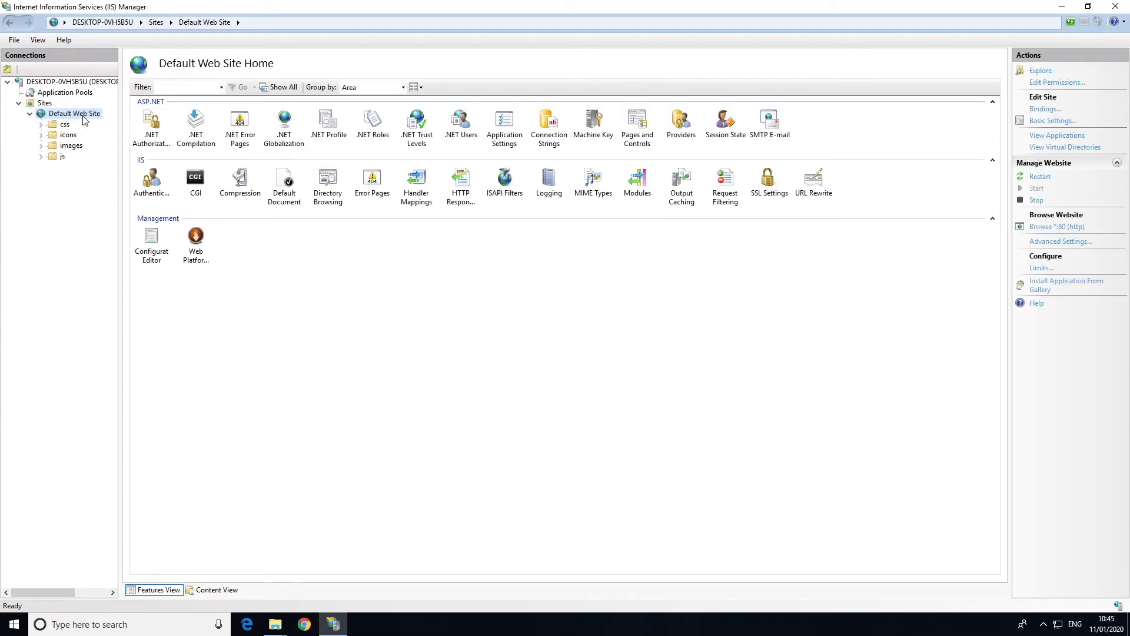
left_click(1058, 228)
left_click(309, 624)
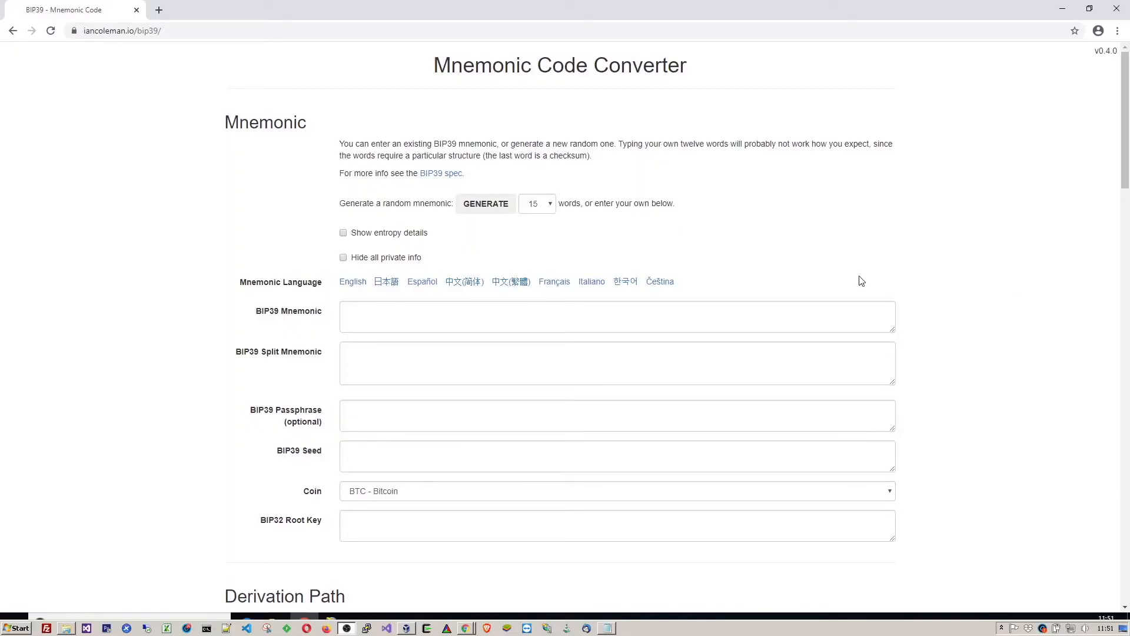
Generate a random 24-word mnemonic and set the coin to BTC - Bitcoin Testnet
left_click(552, 204)
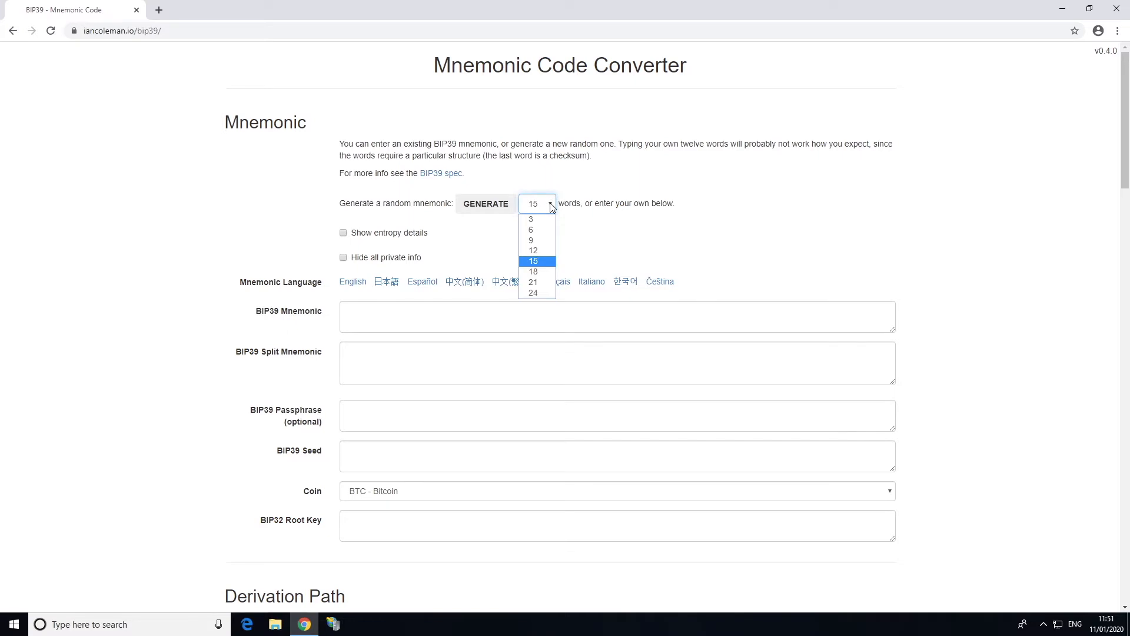
left_click(543, 293)
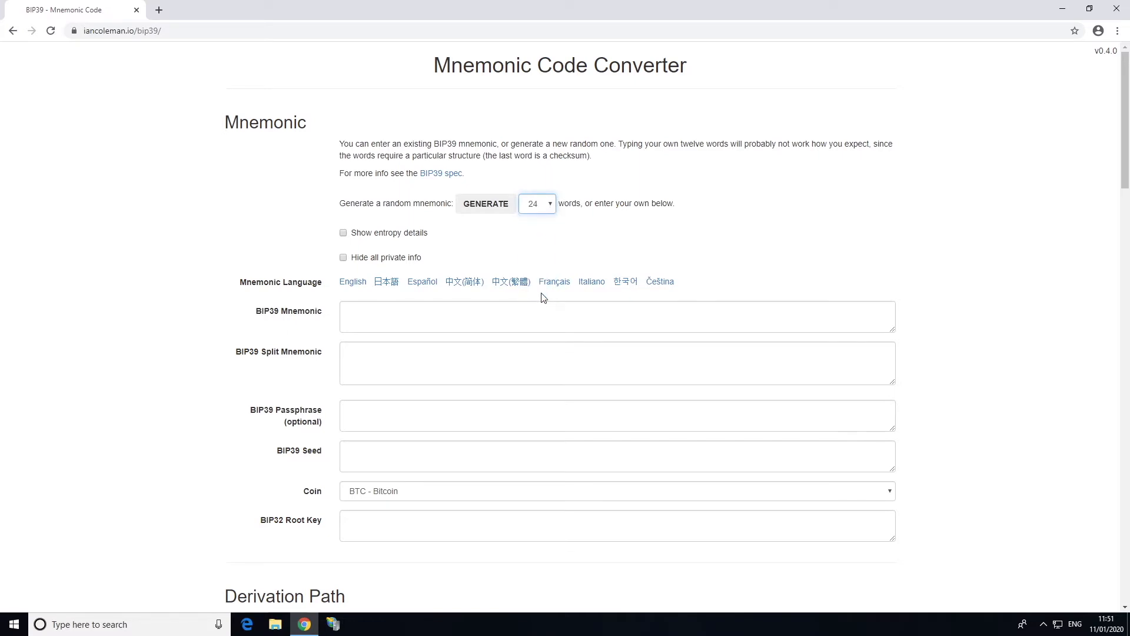
left_click(485, 204)
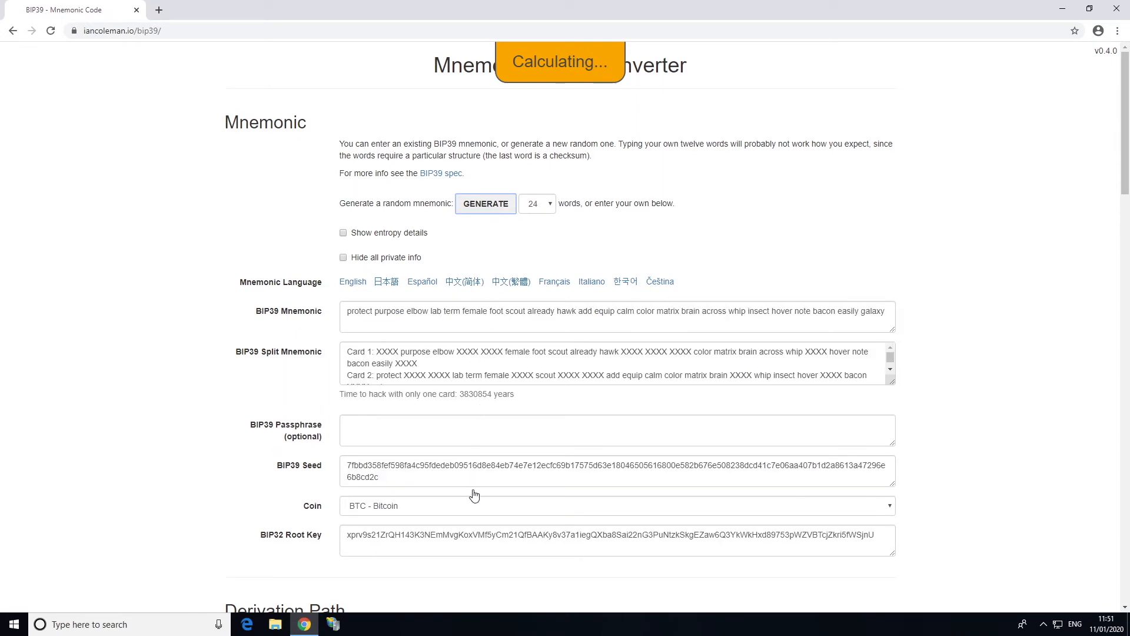
left_click(474, 507)
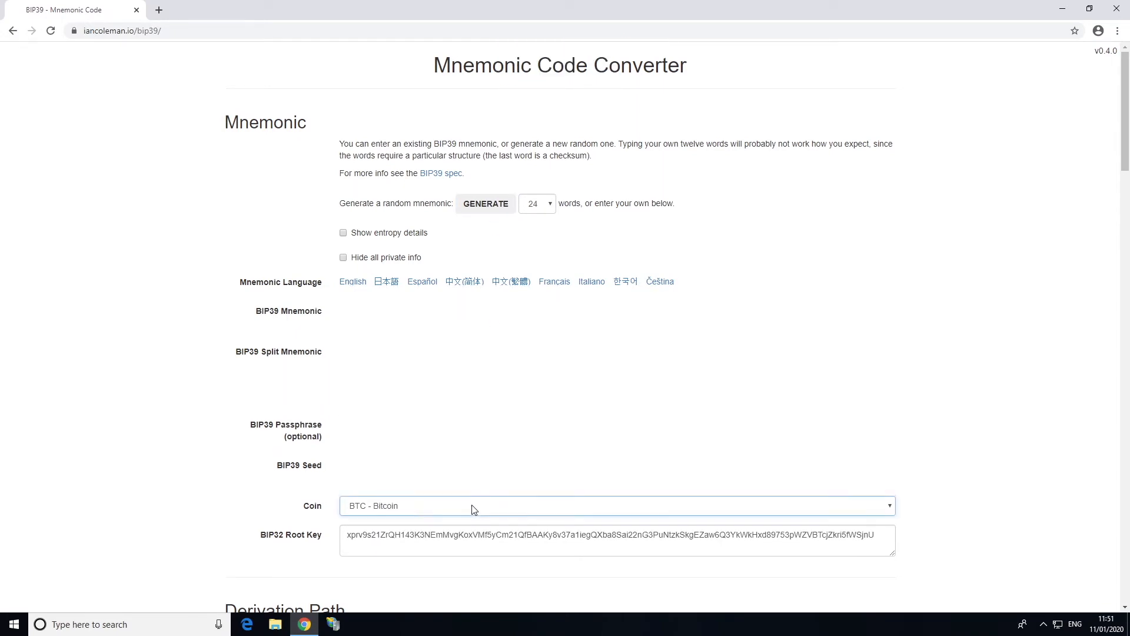
scroll(467, 473, "down", 4)
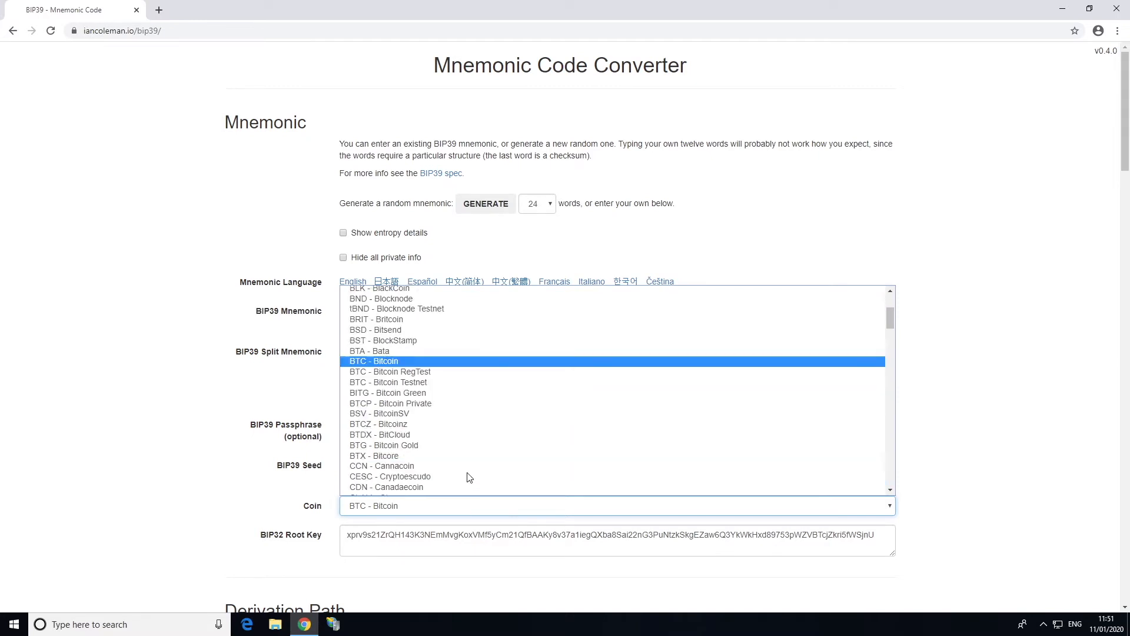
left_click(421, 383)
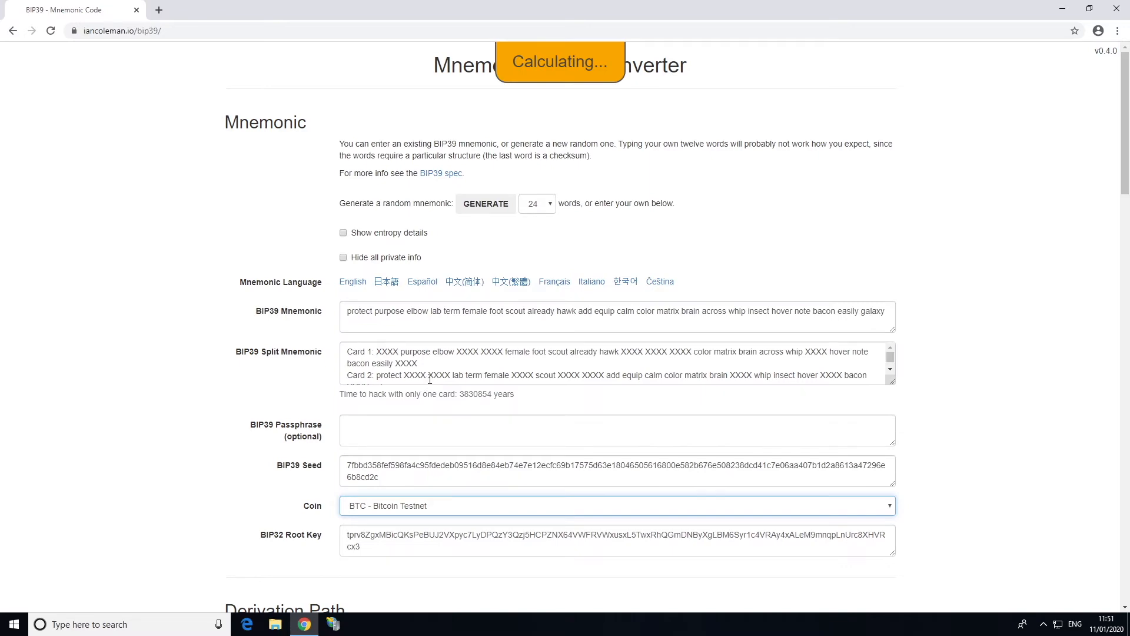
left_click_drag(1128, 124, 1127, 171)
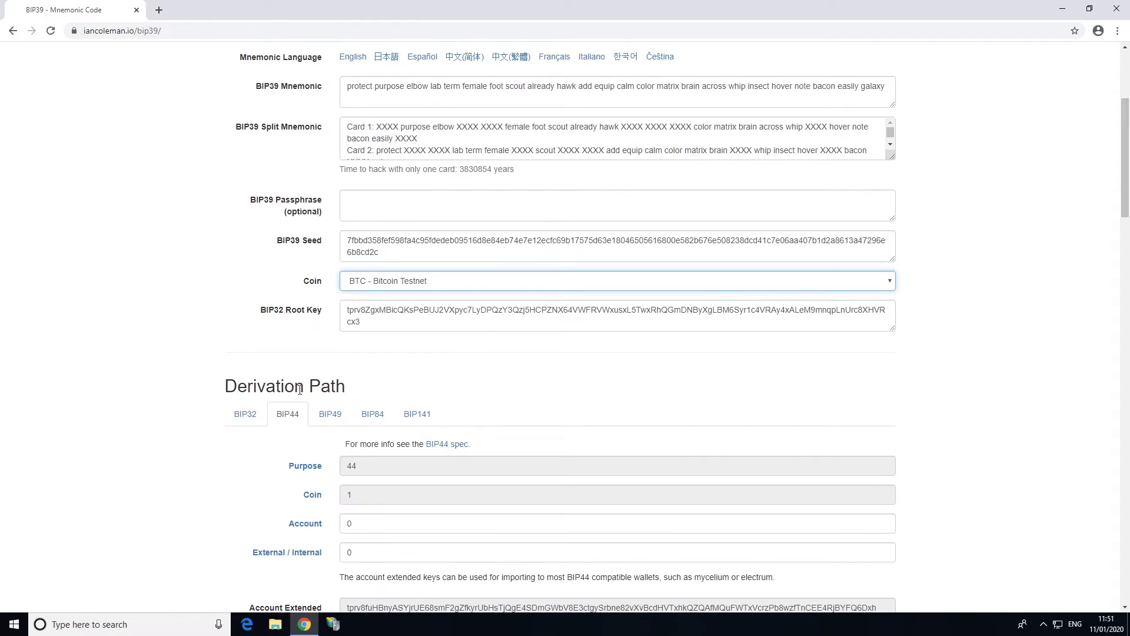
On the BIP32 tab, replace the derivation path with m/49'/1'/0'/0
left_click(245, 424)
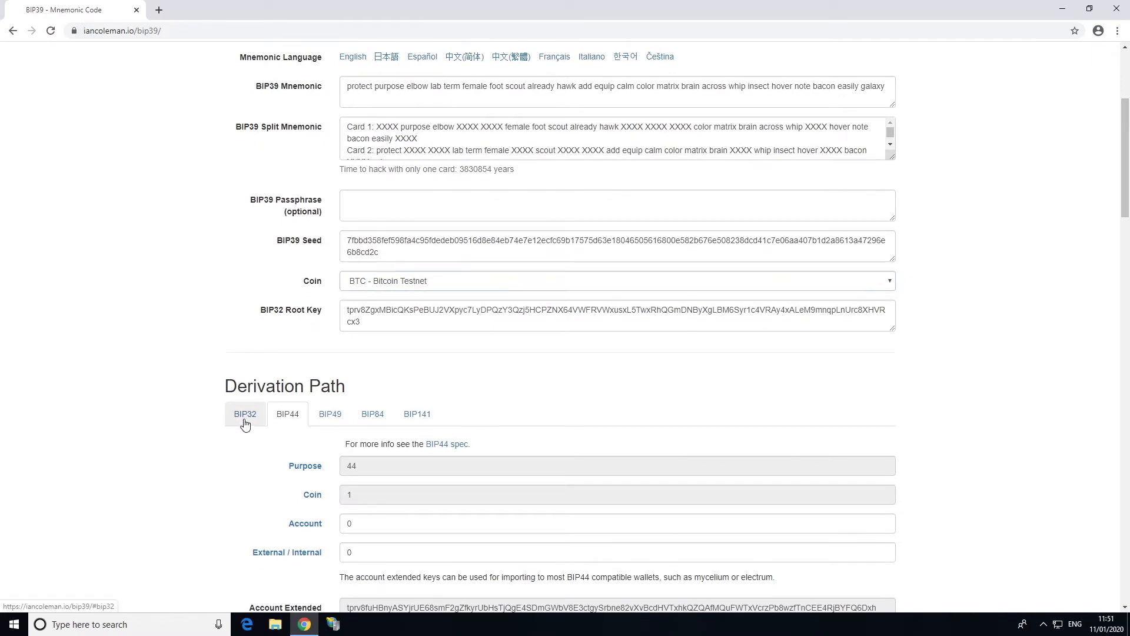
left_click(244, 422)
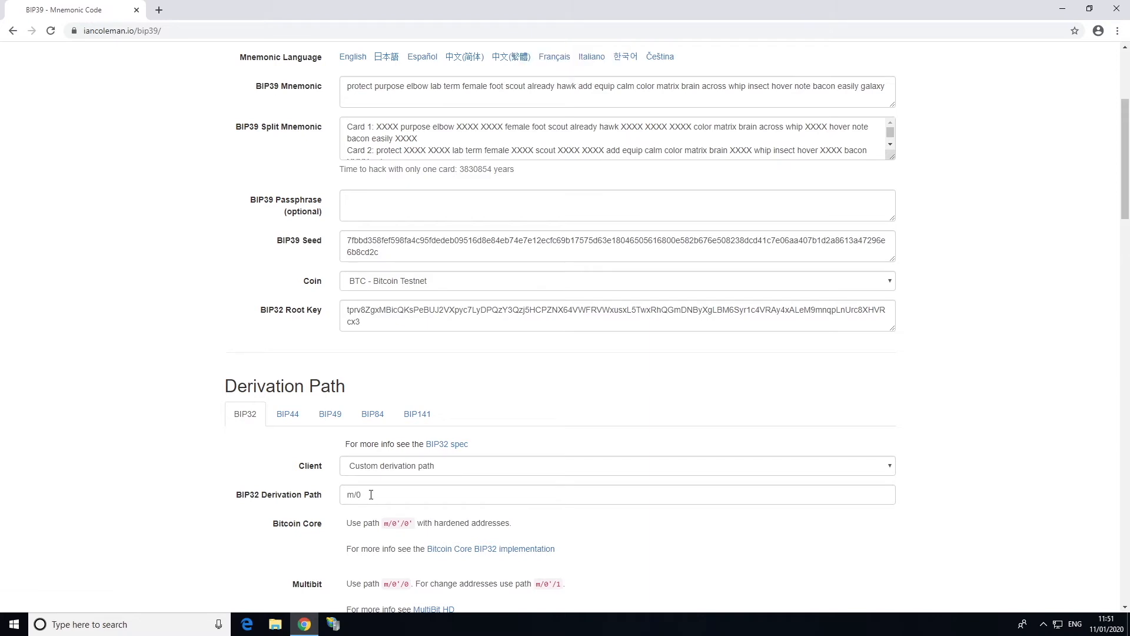
left_click_drag(343, 496, 395, 501)
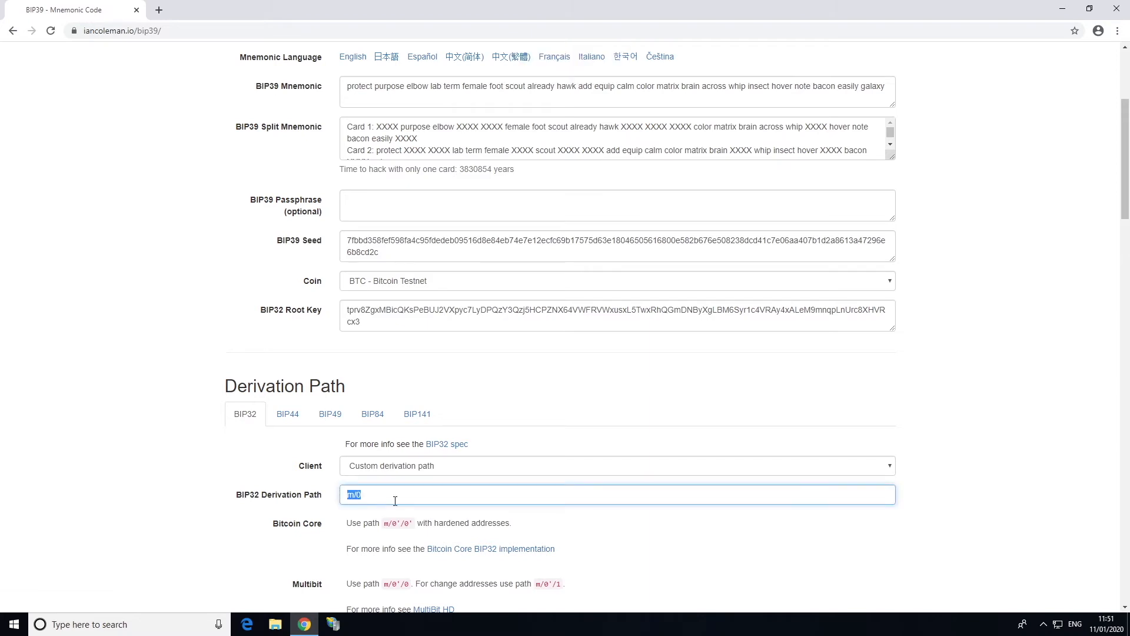
type("m/49'/1'/0'/0")
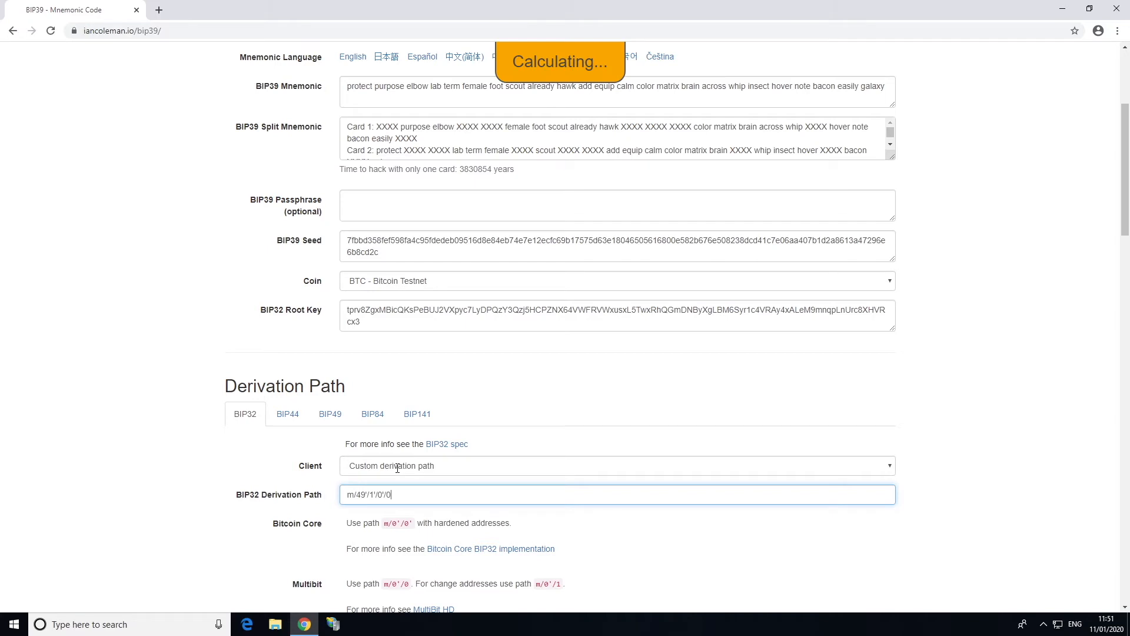
Switch to the BIP49 tab and scroll down to the Derived Addresses list
left_click(330, 417)
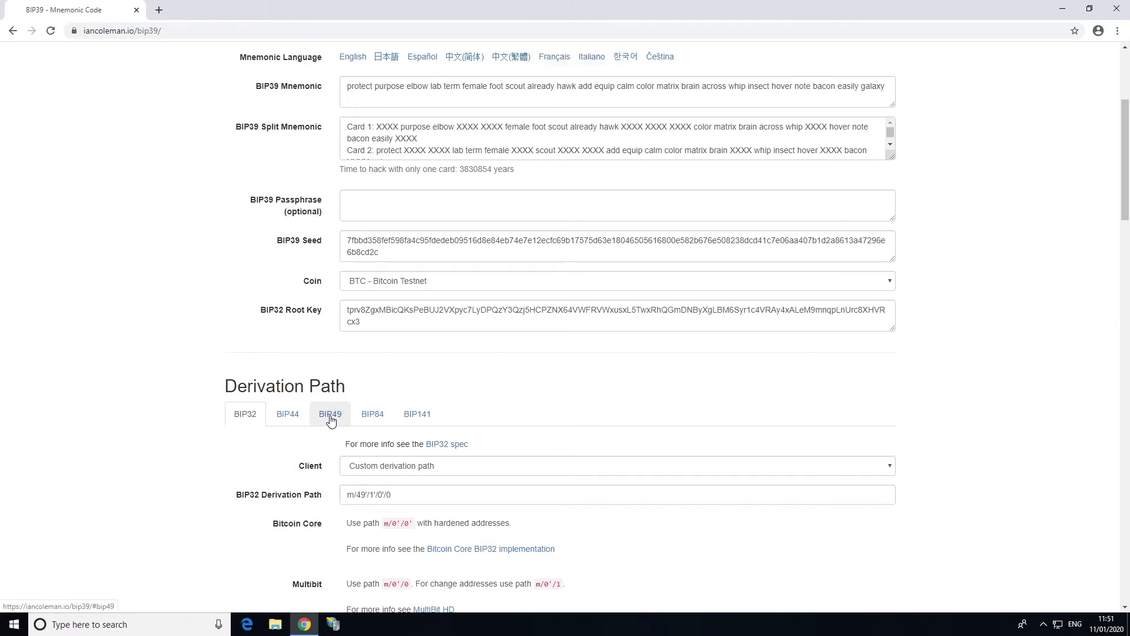
left_click(330, 419)
scroll(462, 438, "down", 1)
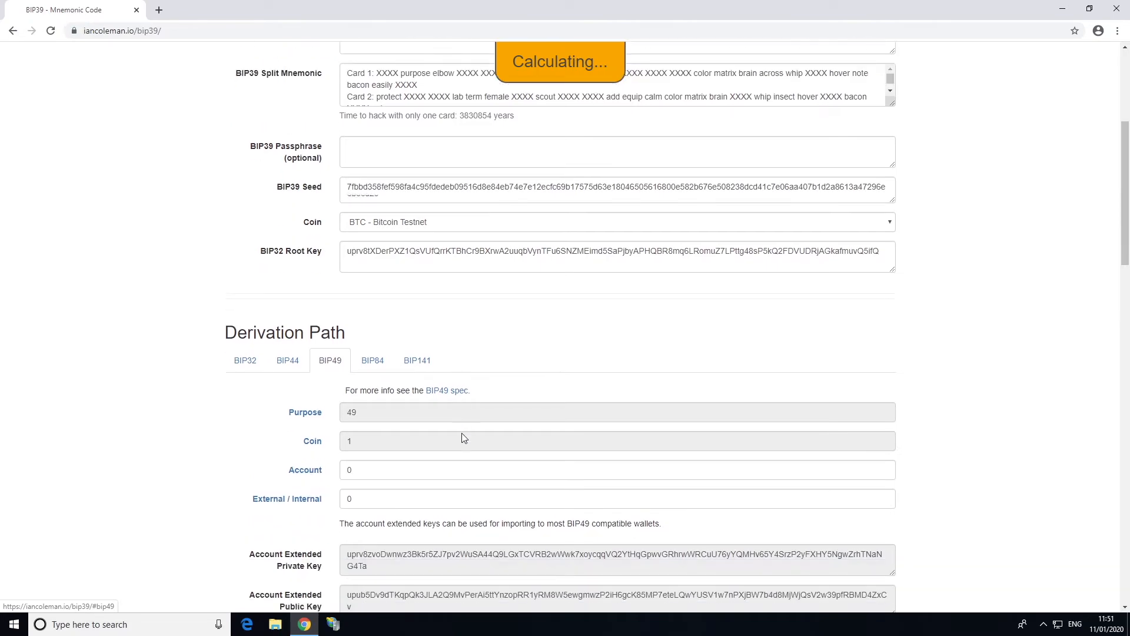
scroll(463, 438, "down", 4)
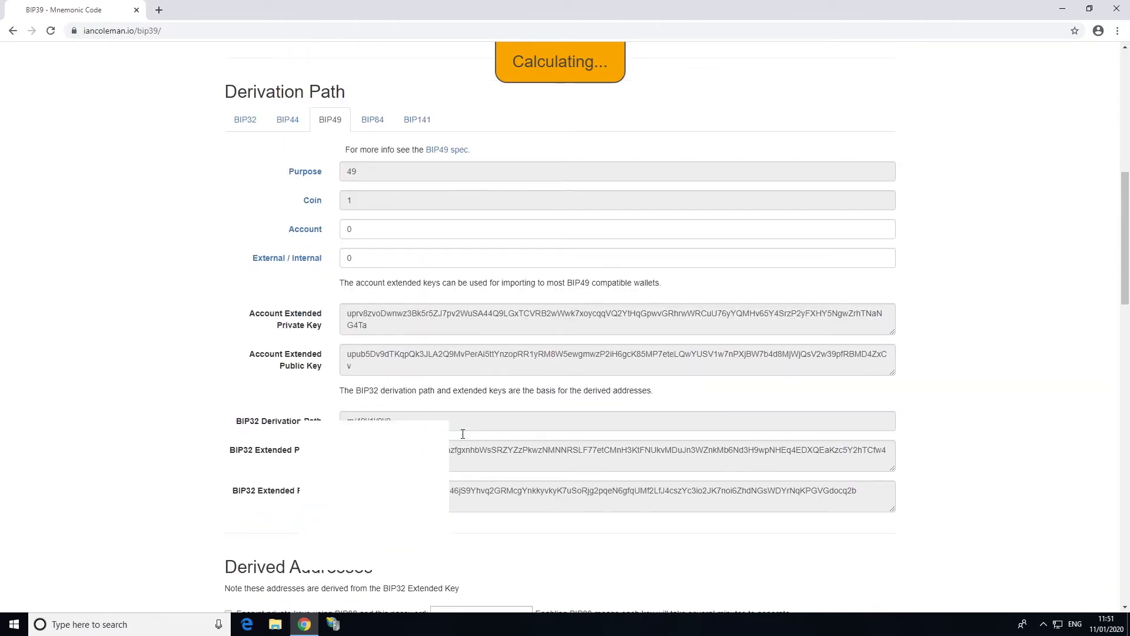
scroll(463, 434, "down", 4)
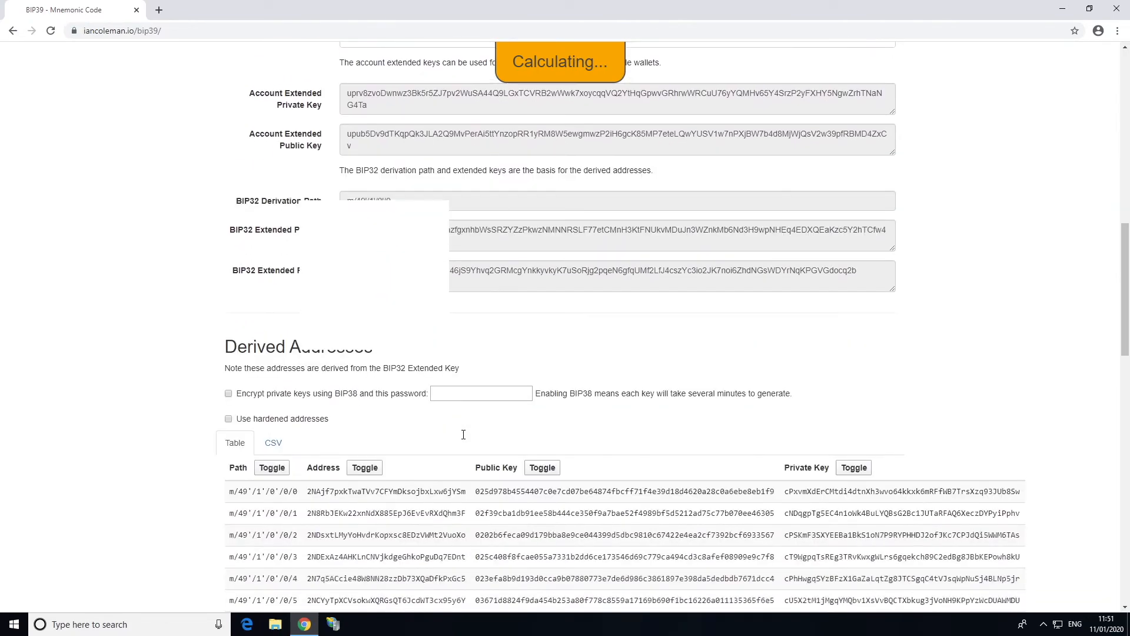
scroll(465, 435, "down", 1)
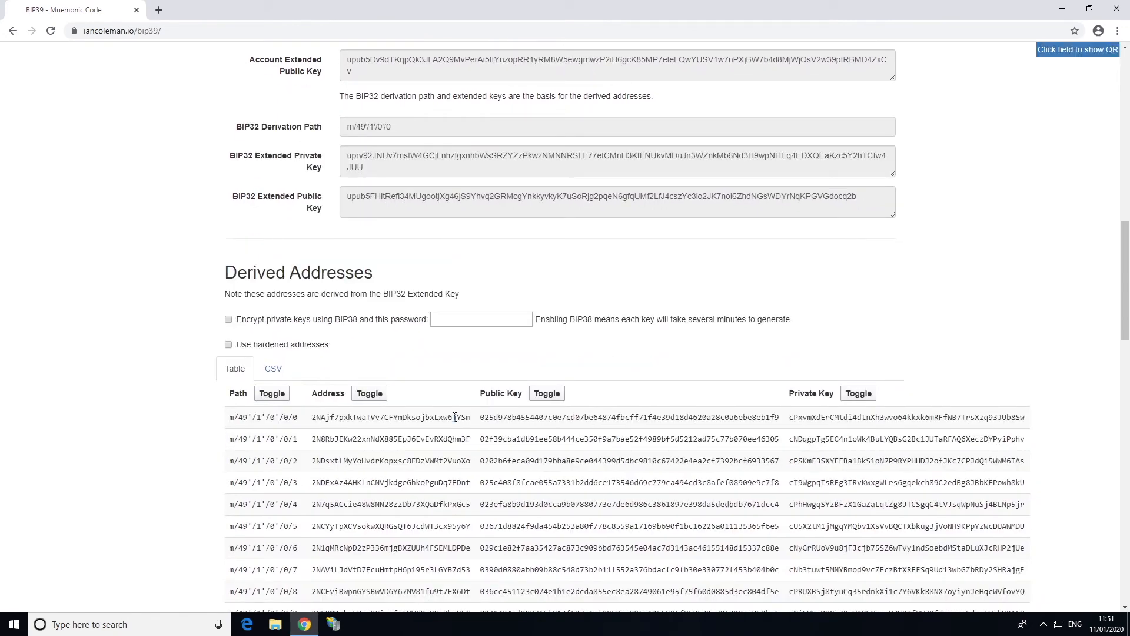
left_click_drag(452, 417, 471, 417)
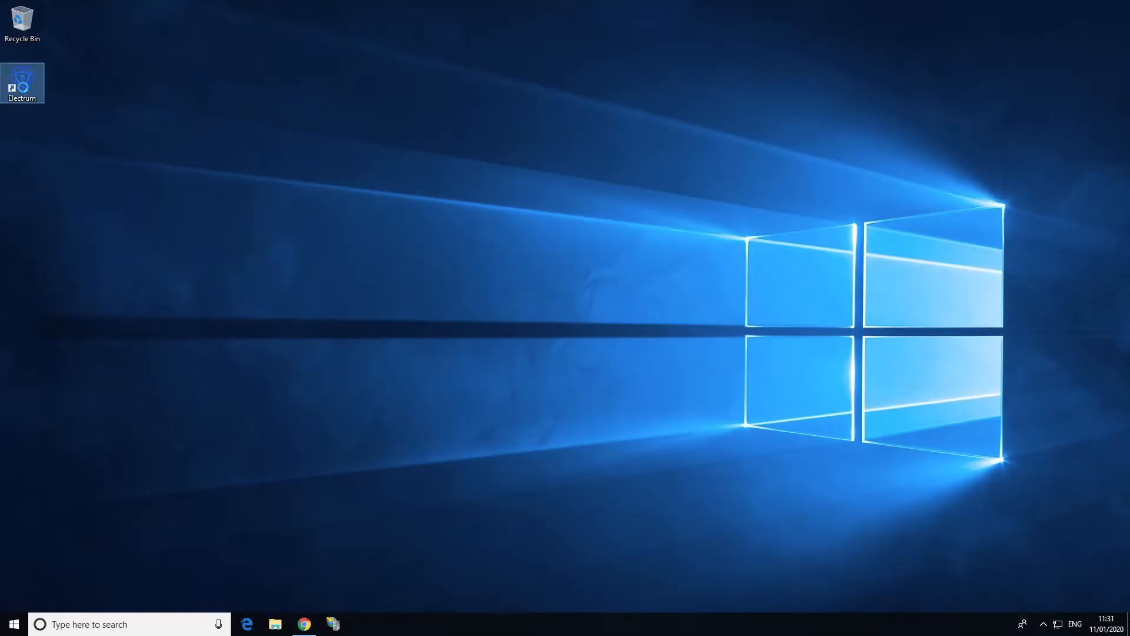
Append --testnet to the Electrum shortcut's Target field and apply the change
right_click(24, 88)
left_click(82, 300)
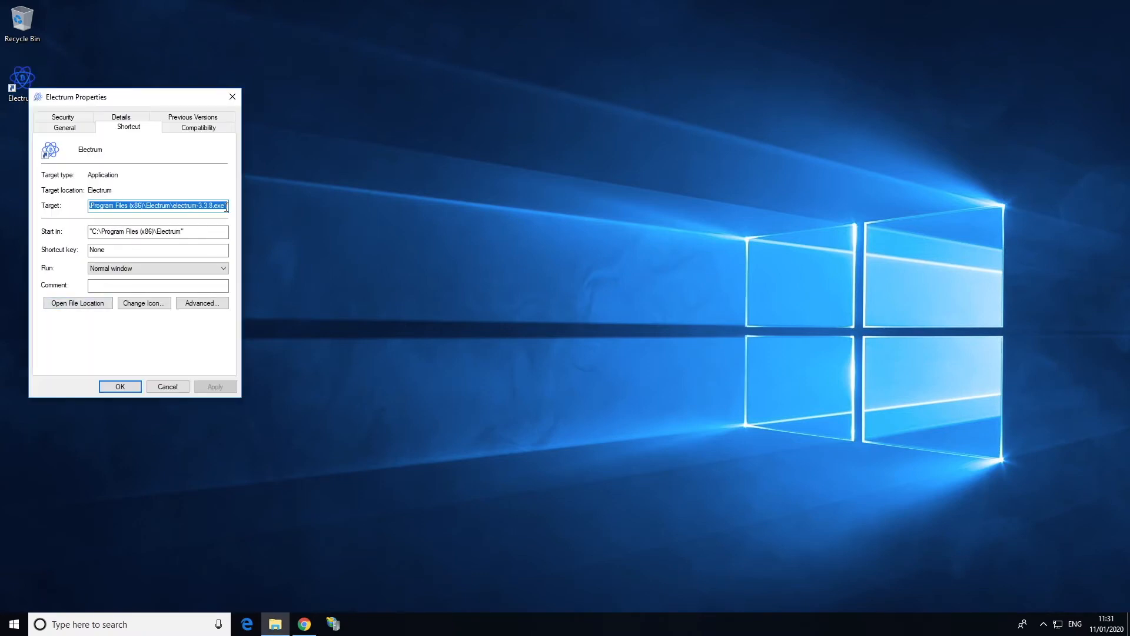
left_click(226, 206)
type("-")
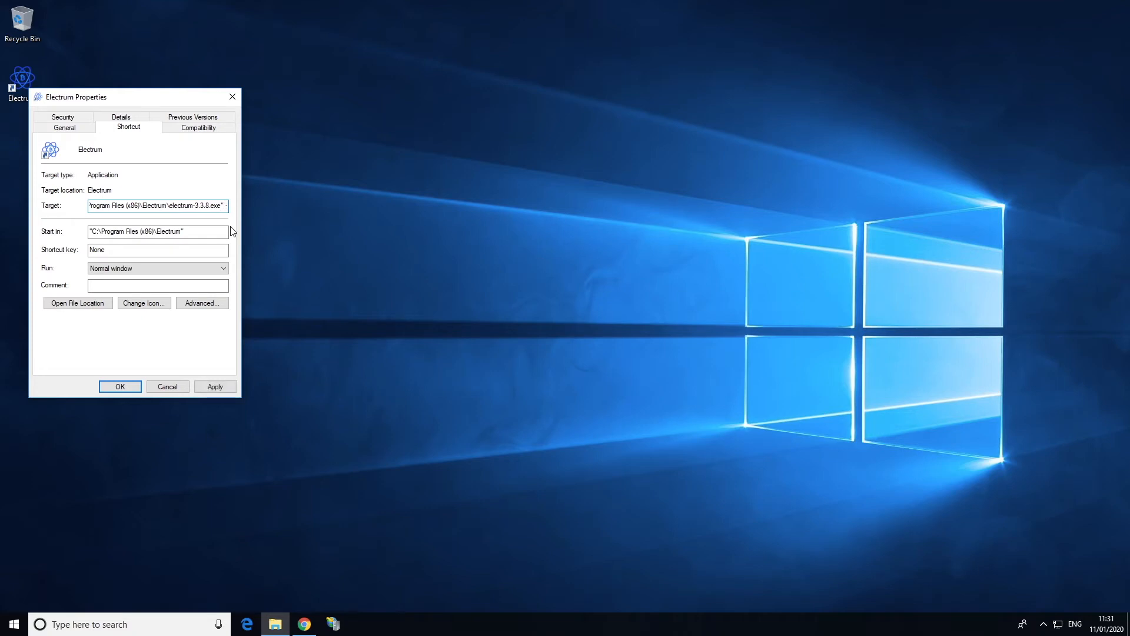
type("-testnet")
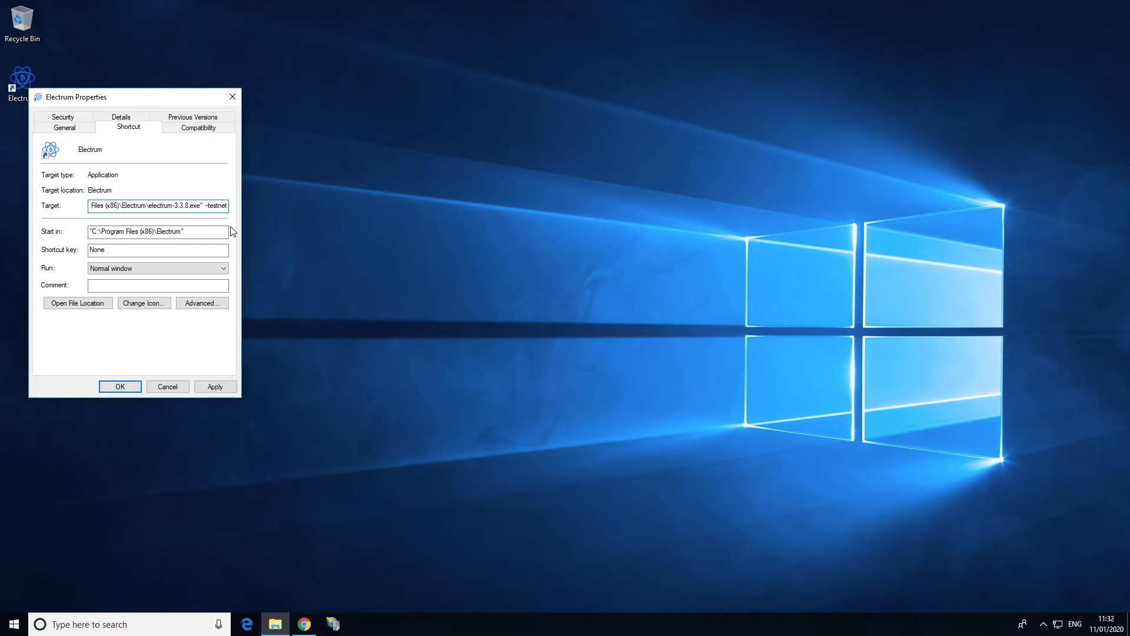
left_click(224, 386)
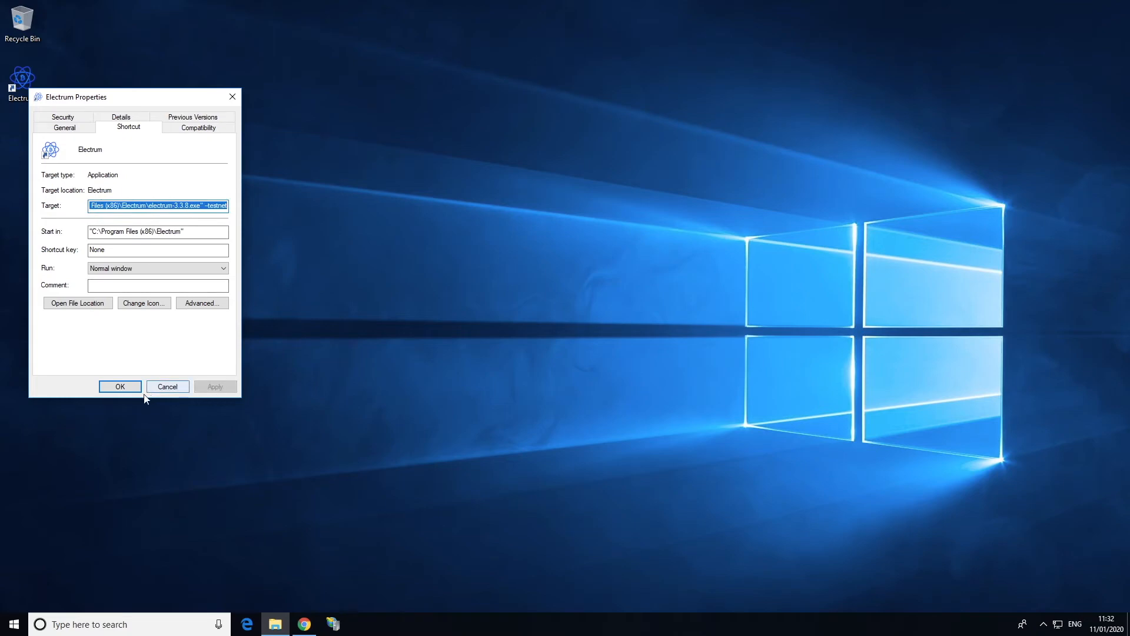
left_click(120, 387)
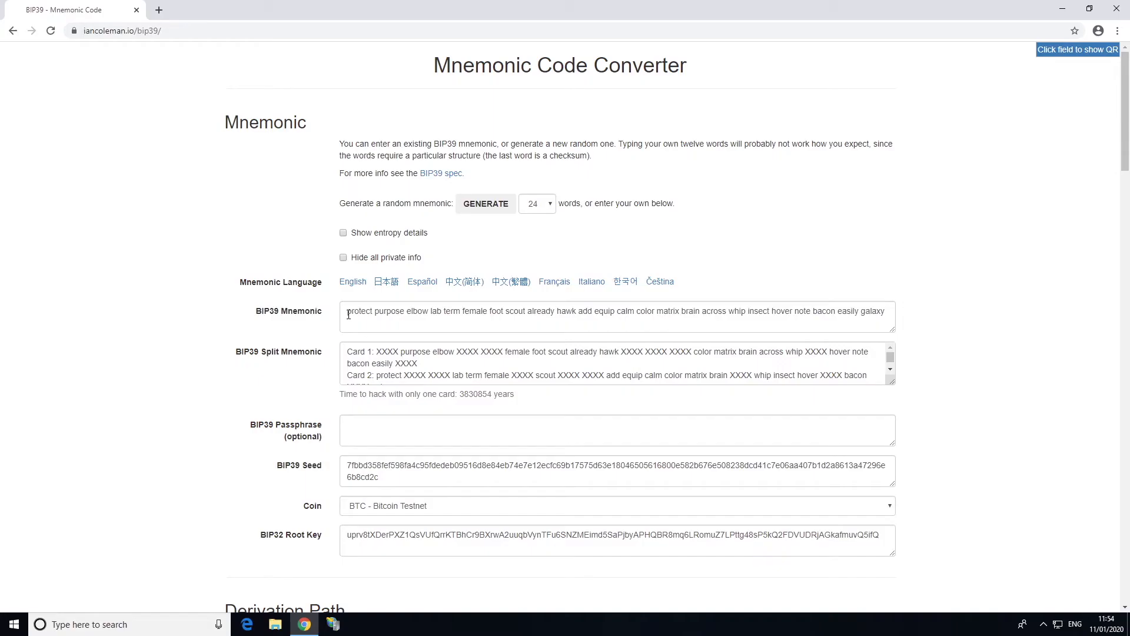
Copy the 24-word BIP39 mnemonic phrase, then minimise Chrome to show the desktop
left_click_drag(348, 315, 885, 314)
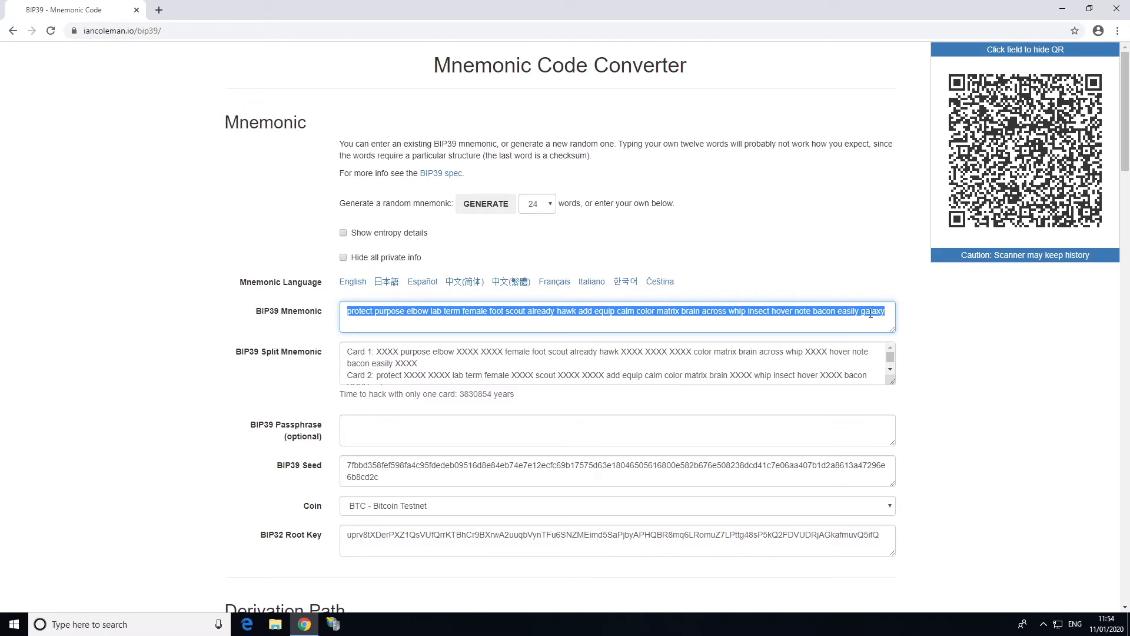
right_click(870, 313)
left_click(851, 358)
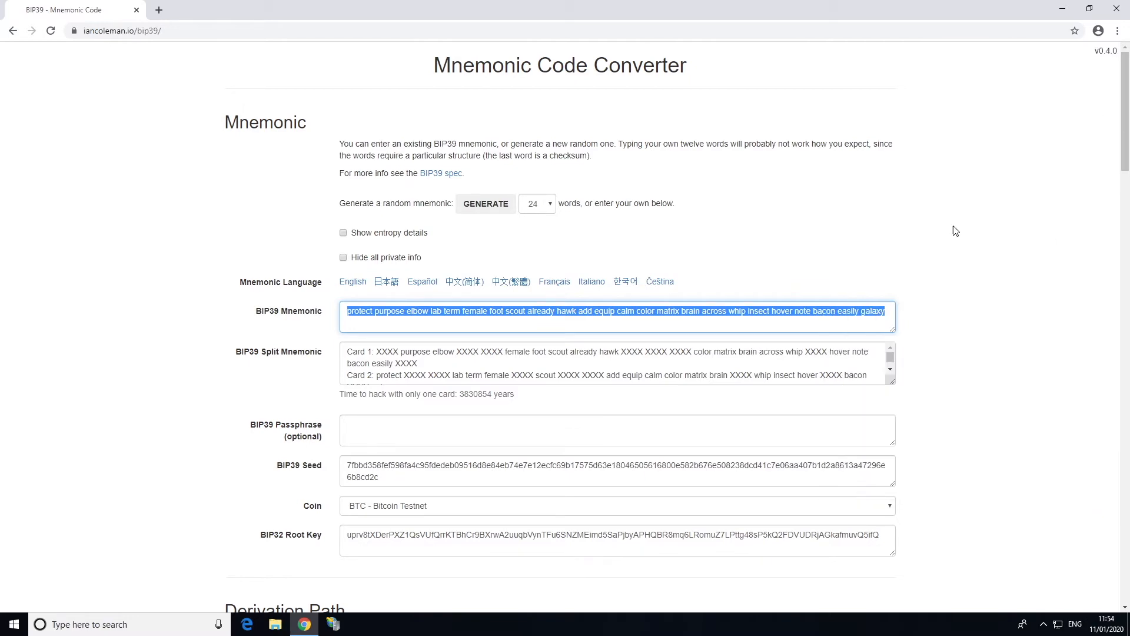
left_click(1065, 9)
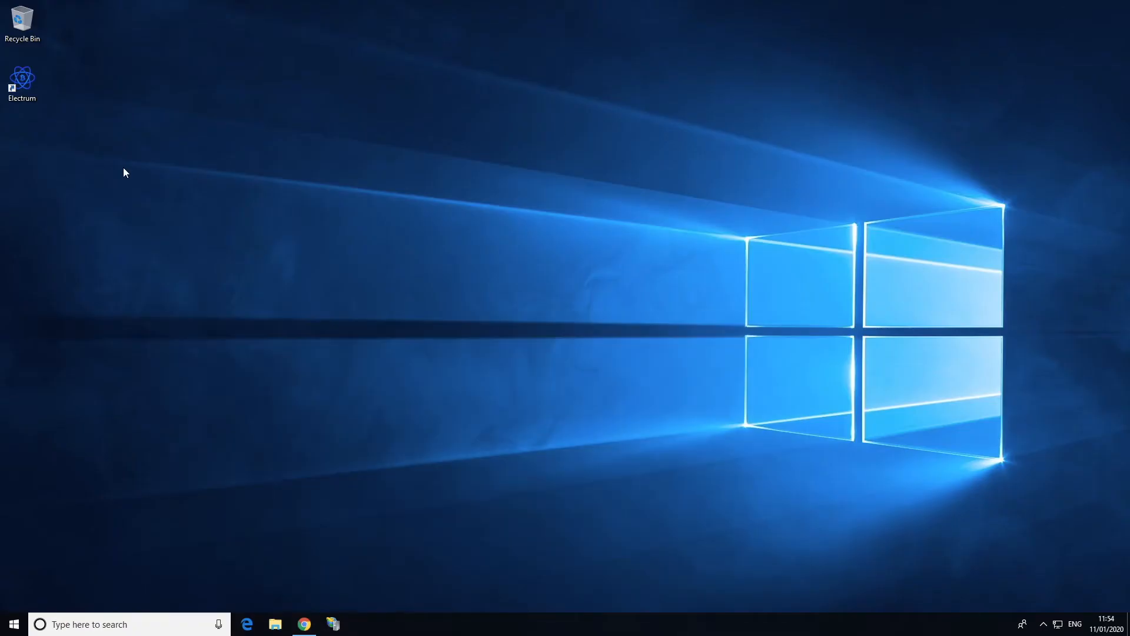
Start restoring Electrum's default_wallet as a standard wallet from an existing seed, pasting the copied mnemonic
double_click(26, 80)
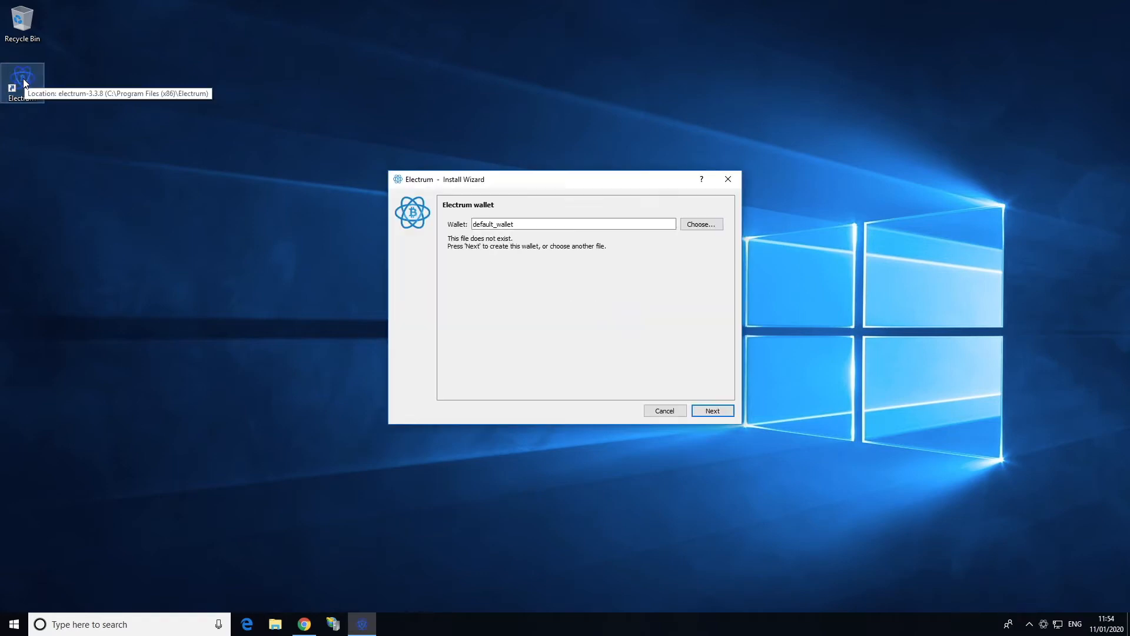
left_click(725, 415)
left_click(704, 410)
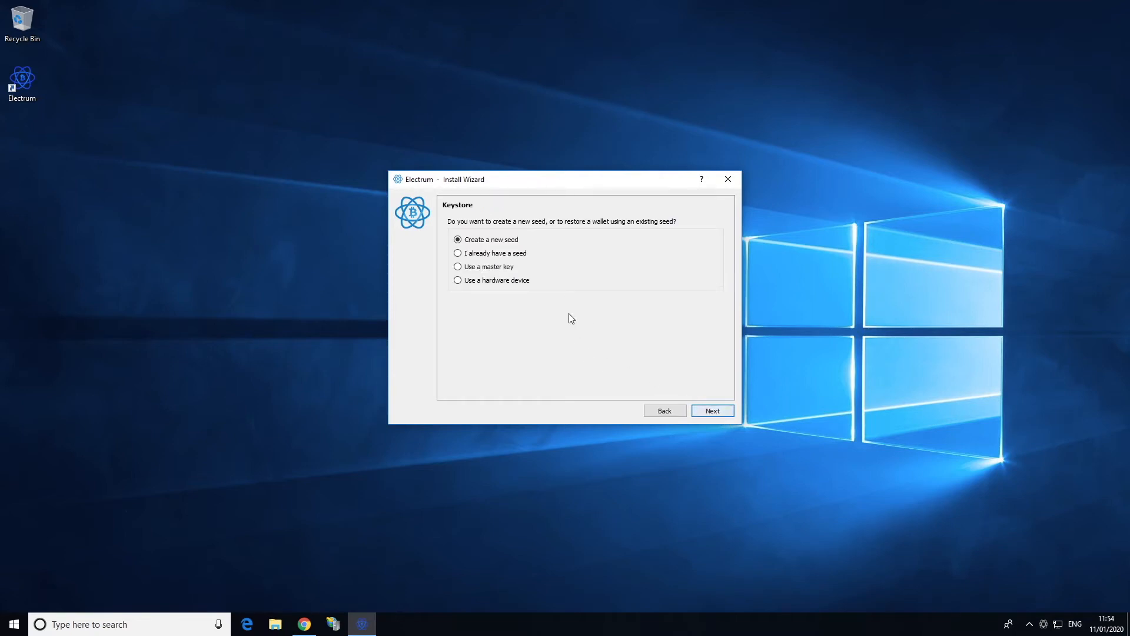
left_click(717, 411)
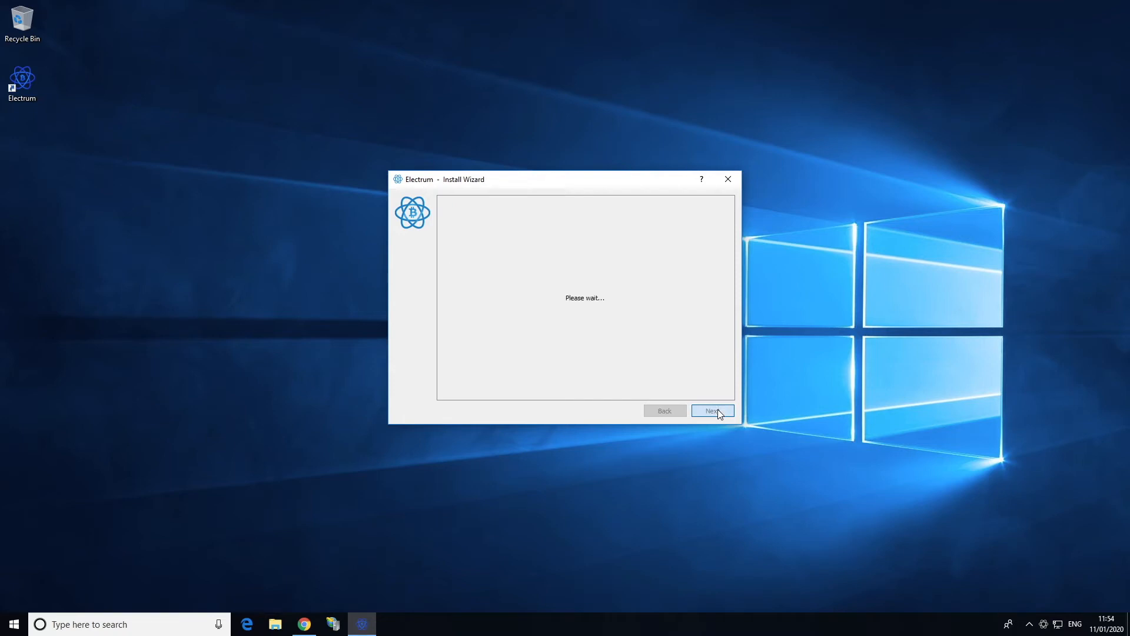
right_click(517, 237)
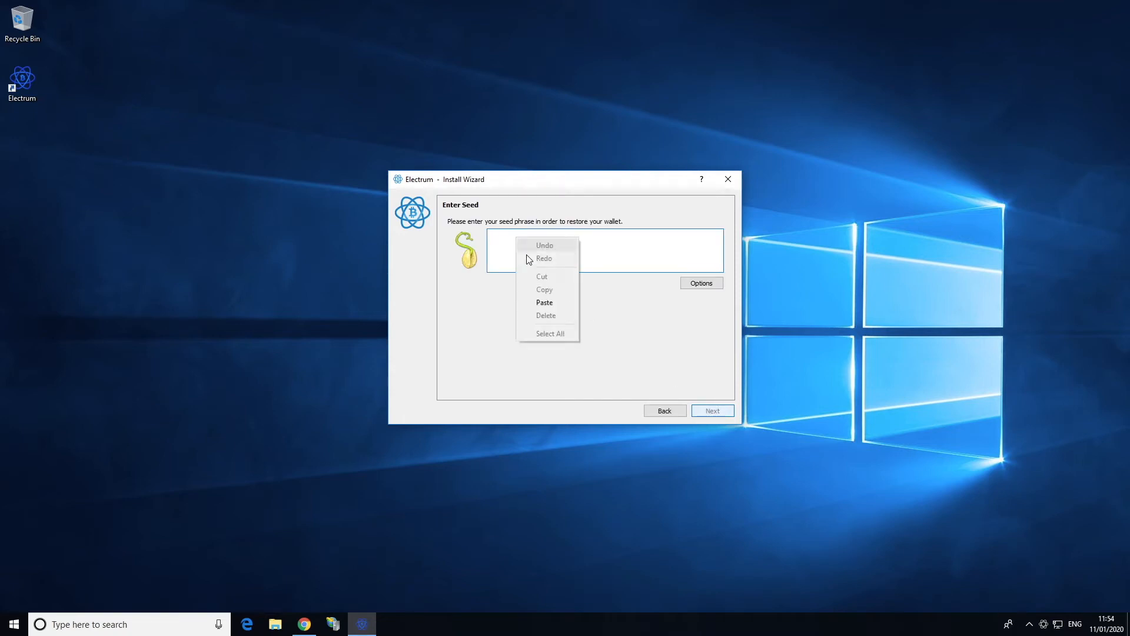
left_click(539, 300)
Mark the seed as BIP39 and finish the wallet as p2sh-segwit on m/49'/1'/0'
left_click(700, 284)
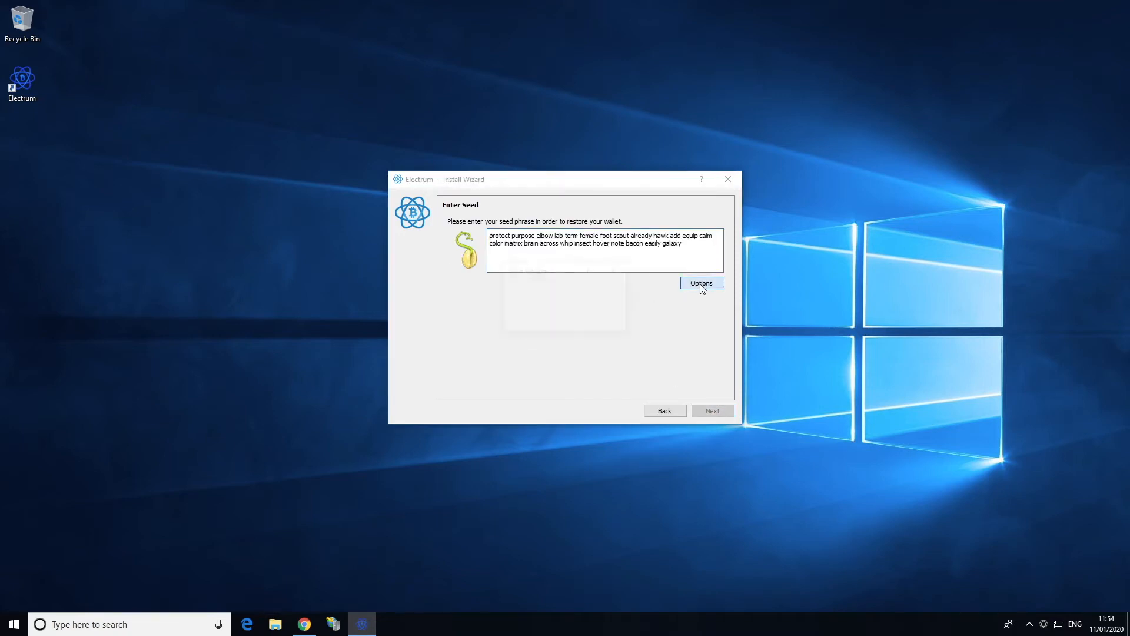
left_click(542, 306)
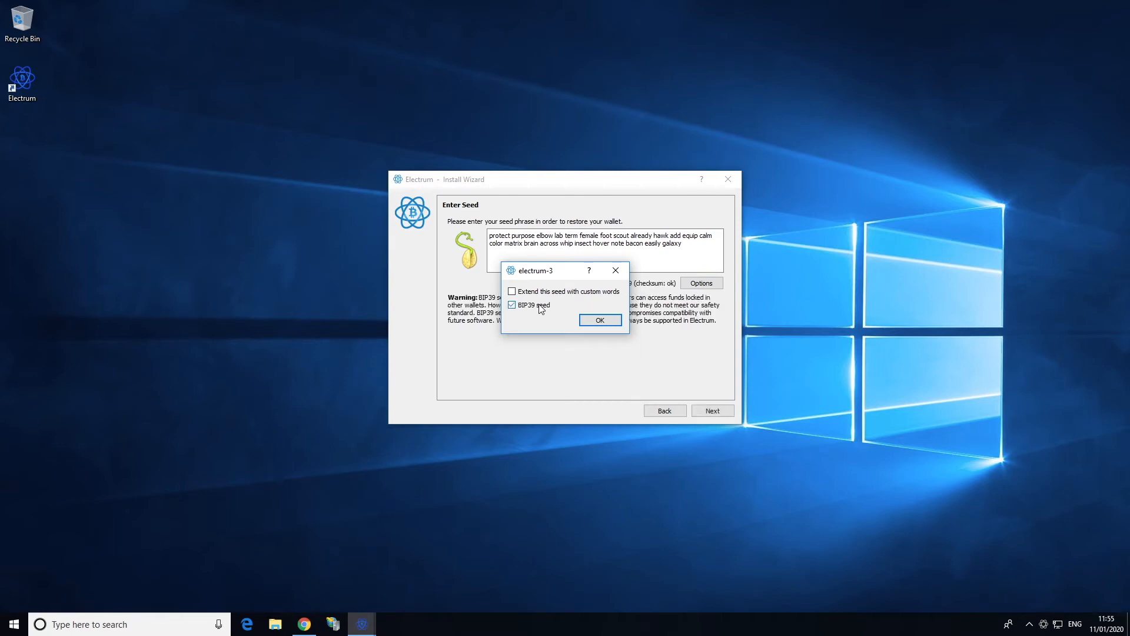
left_click(607, 320)
left_click(712, 412)
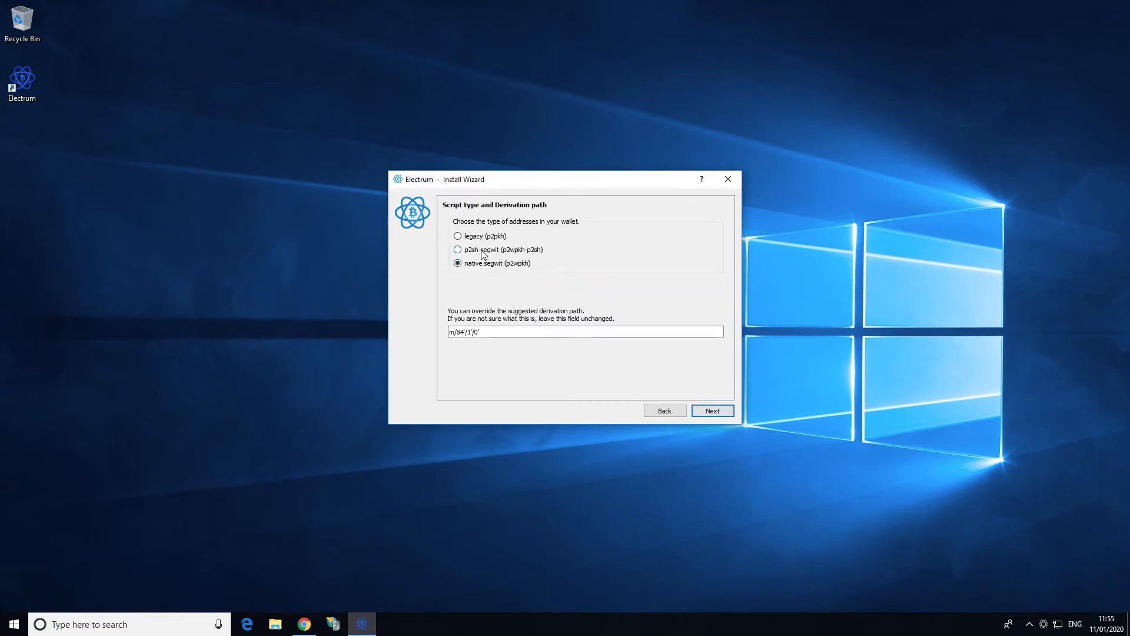
left_click(482, 254)
left_click(719, 411)
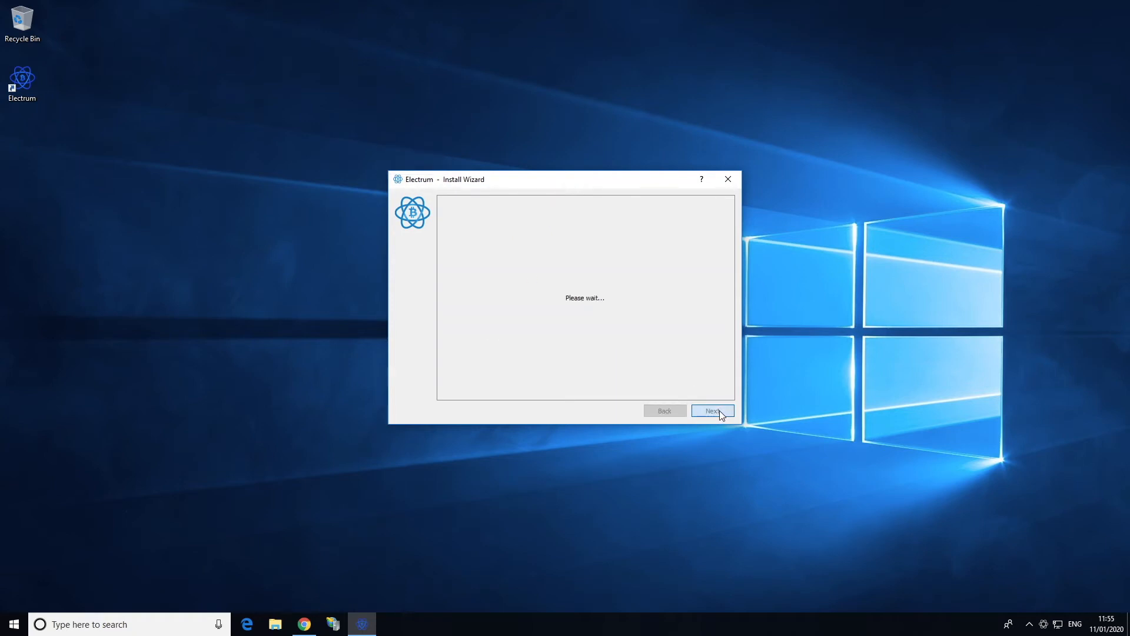
left_click(713, 411)
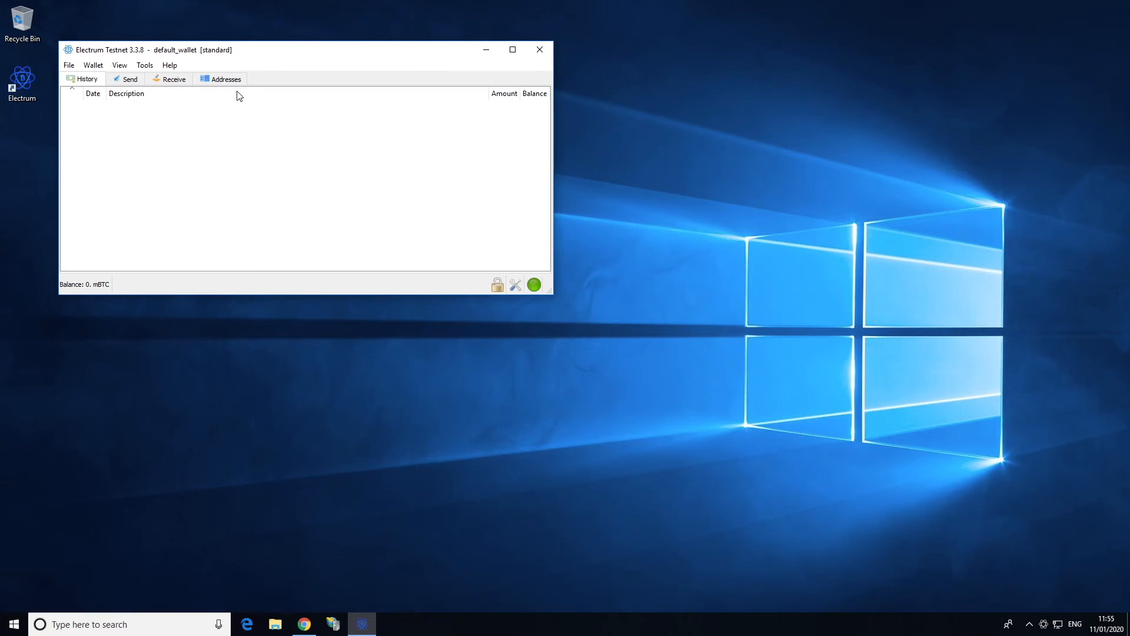
Show the wallet's p2sh-segwit testnet receiving addresses on the Addresses tab
left_click(229, 80)
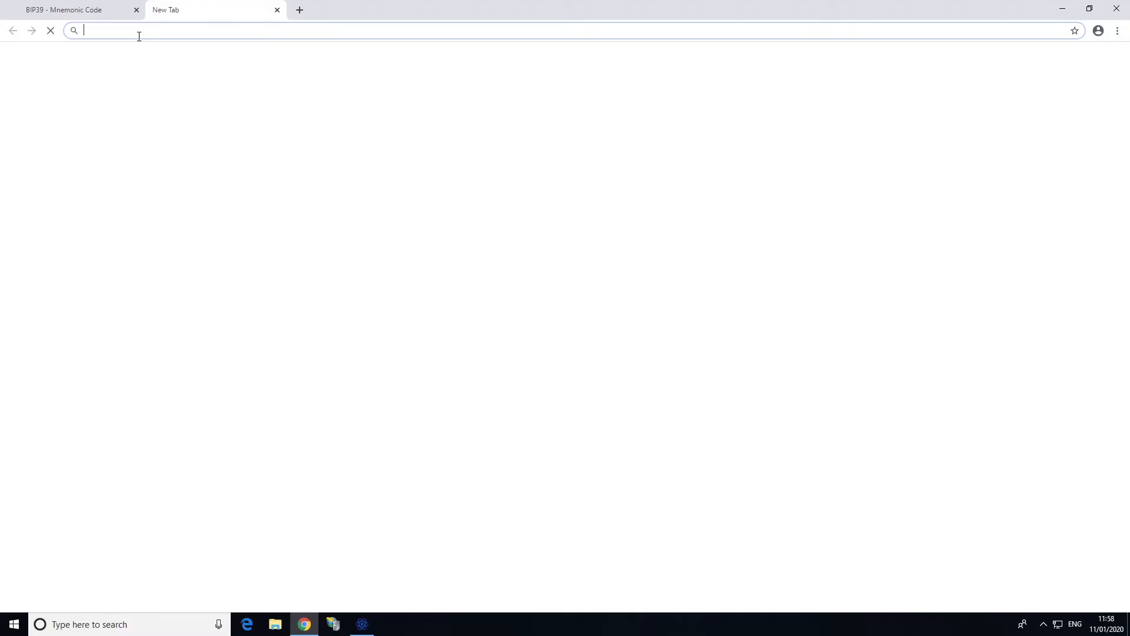
Go to merchant.shirepay.net and open the Register page
type("merchan")
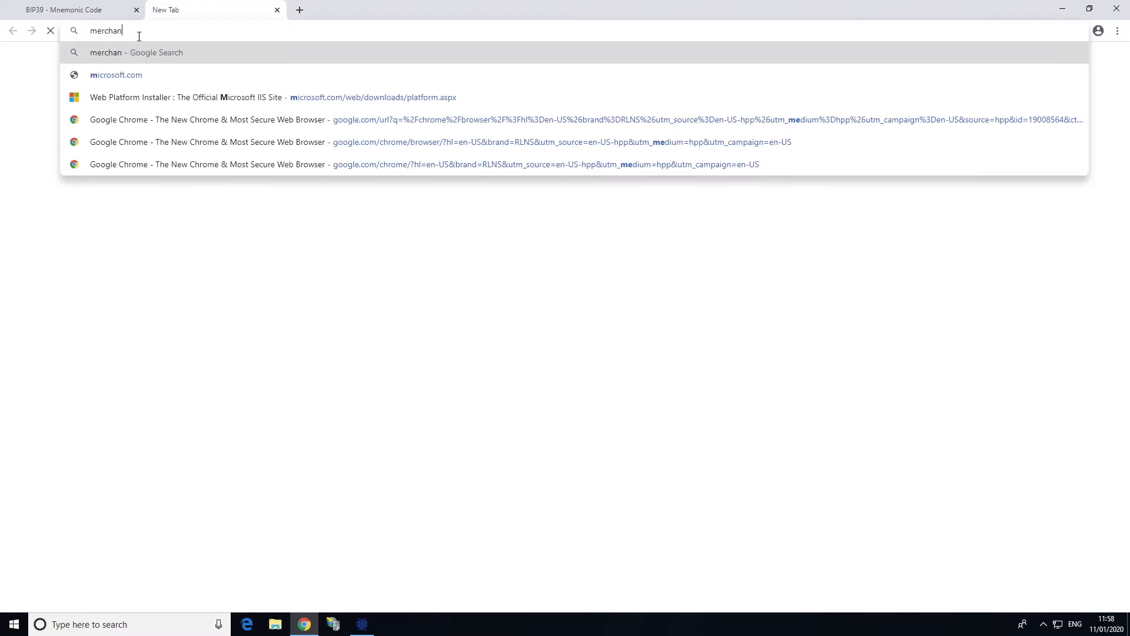
type("t.shirepay.net")
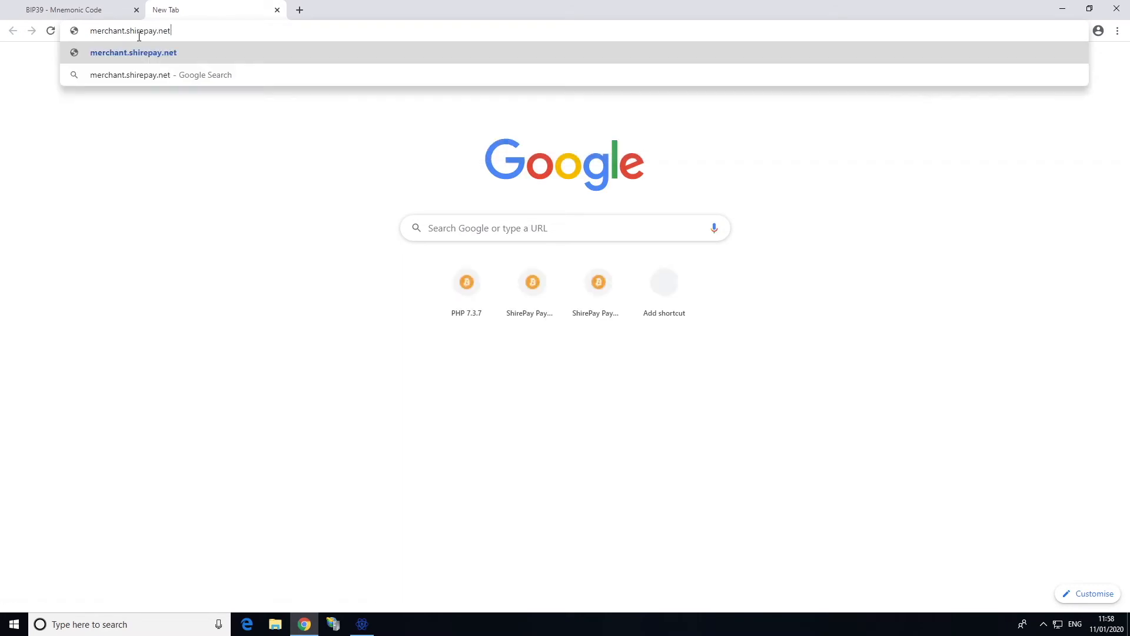
key("Return")
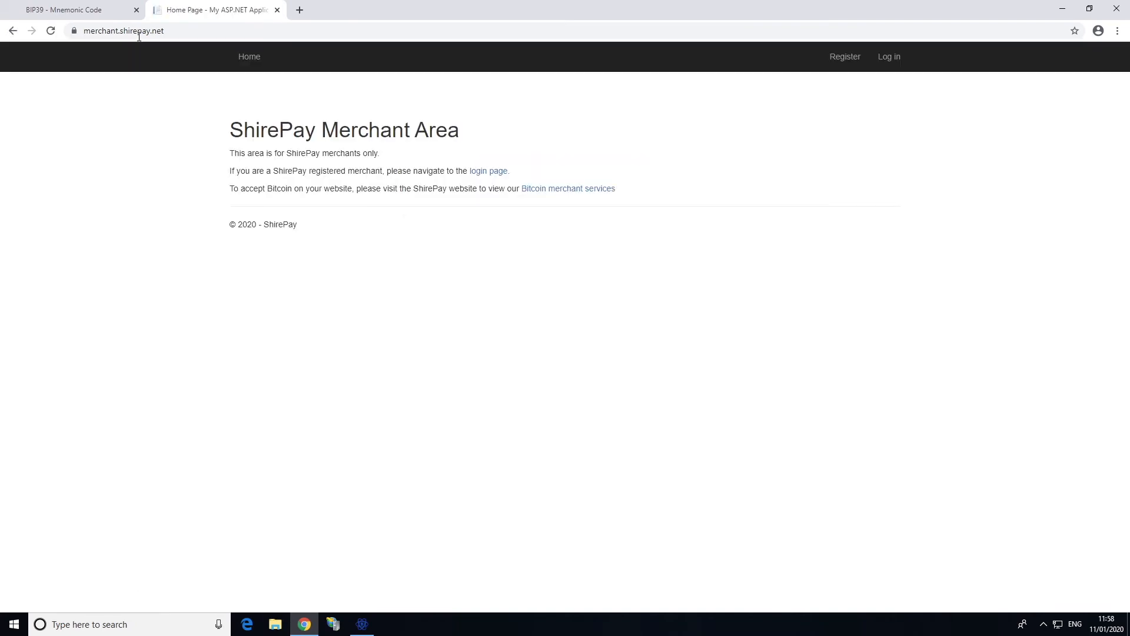
left_click(847, 61)
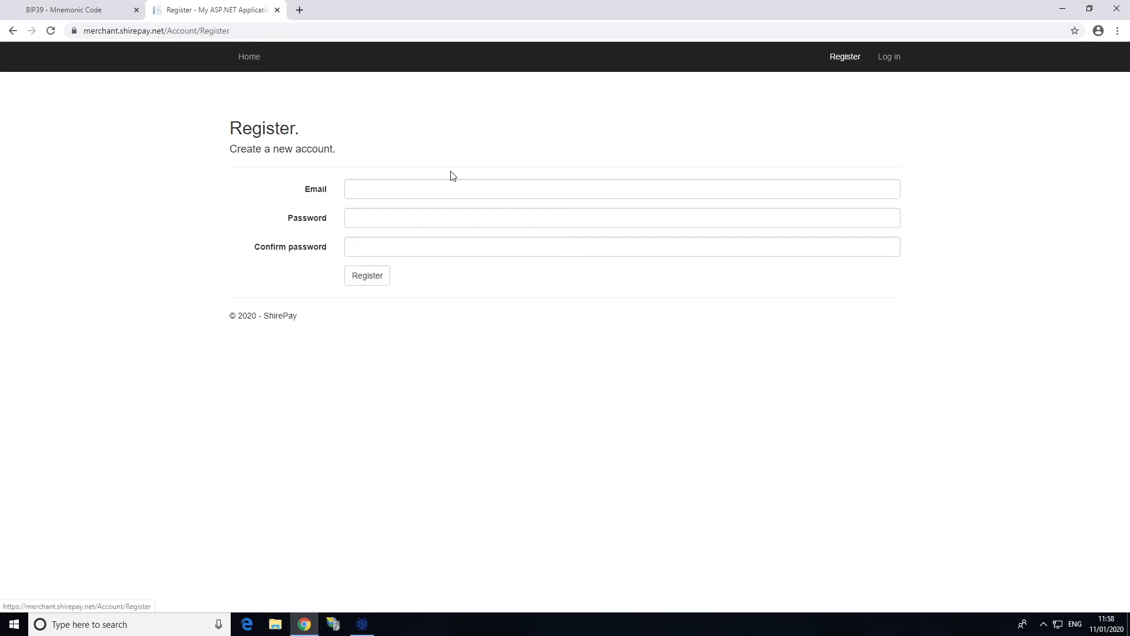
Register a merchant account with an e-mail address and password
left_click(409, 198)
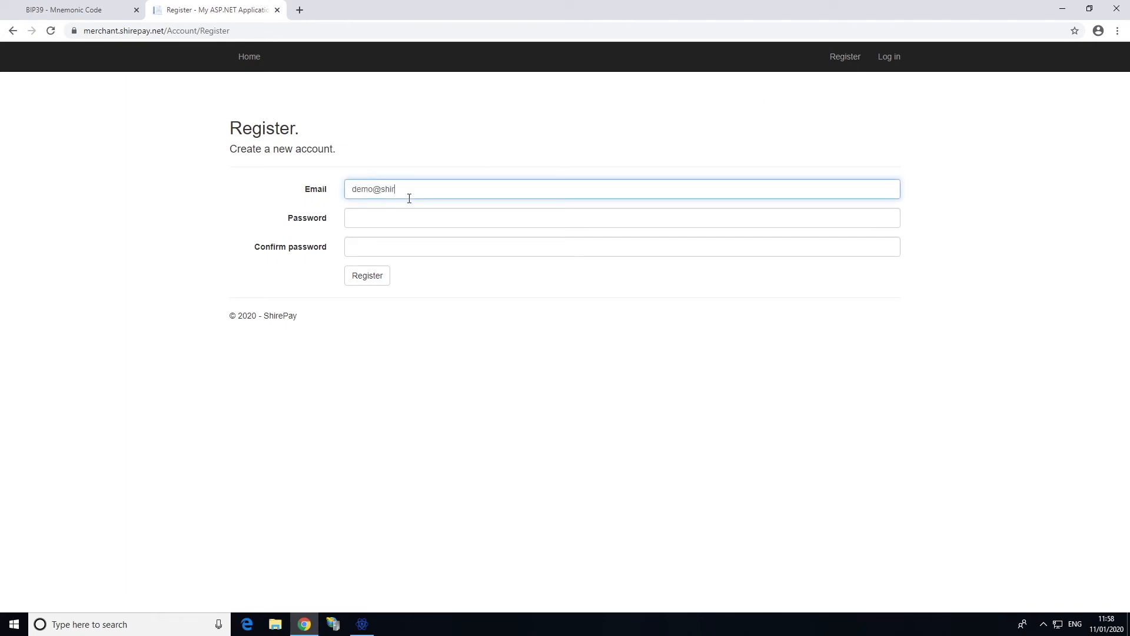
left_click(389, 213)
type("*")
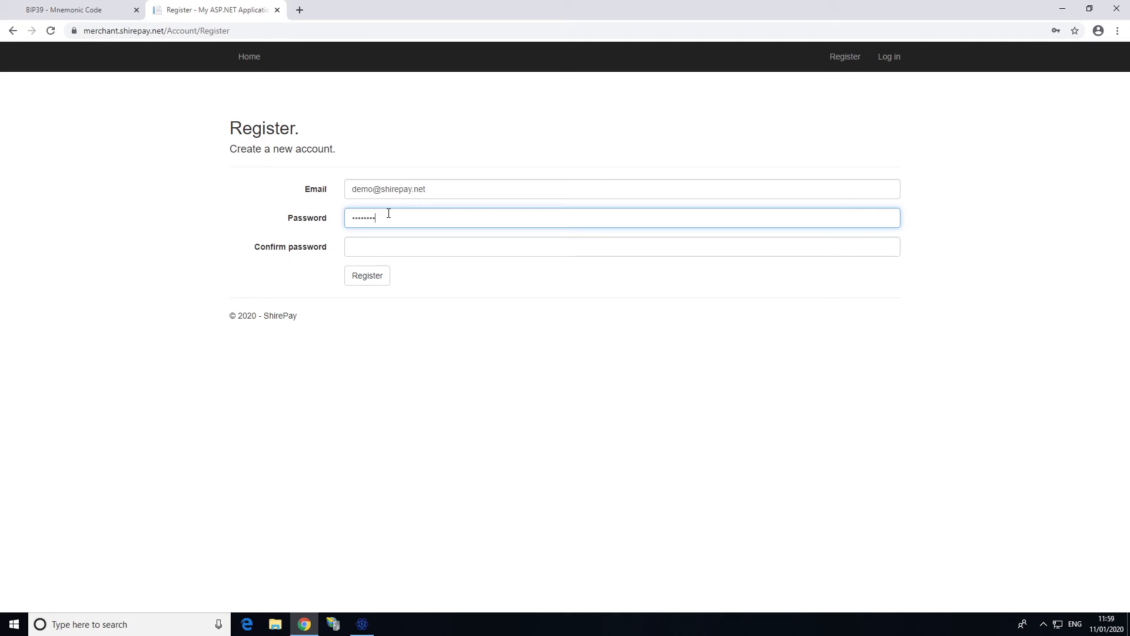
left_click(384, 247)
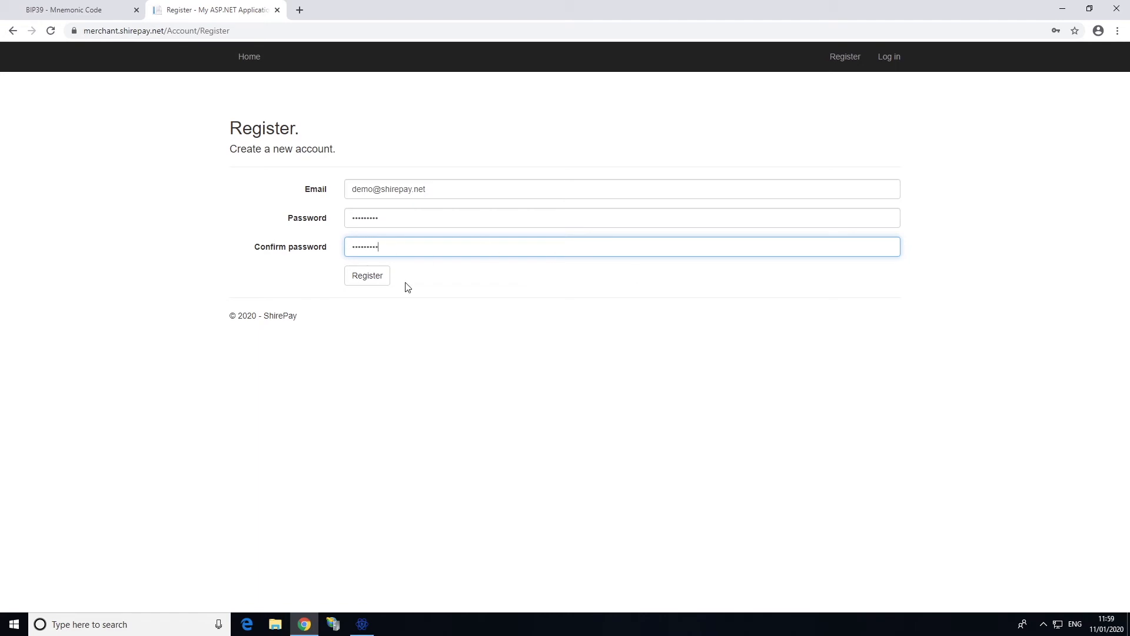
left_click(368, 278)
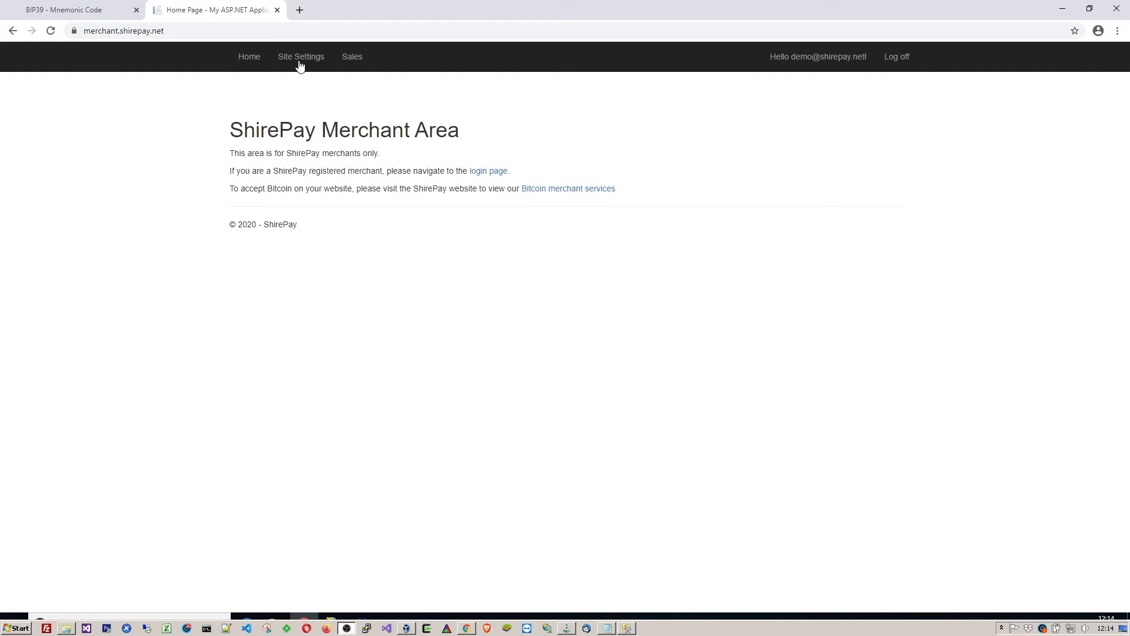
Open ShirePay site settings, then copy the BIP32 tpub extended public key for m/49'/1'/0'/0
left_click(293, 58)
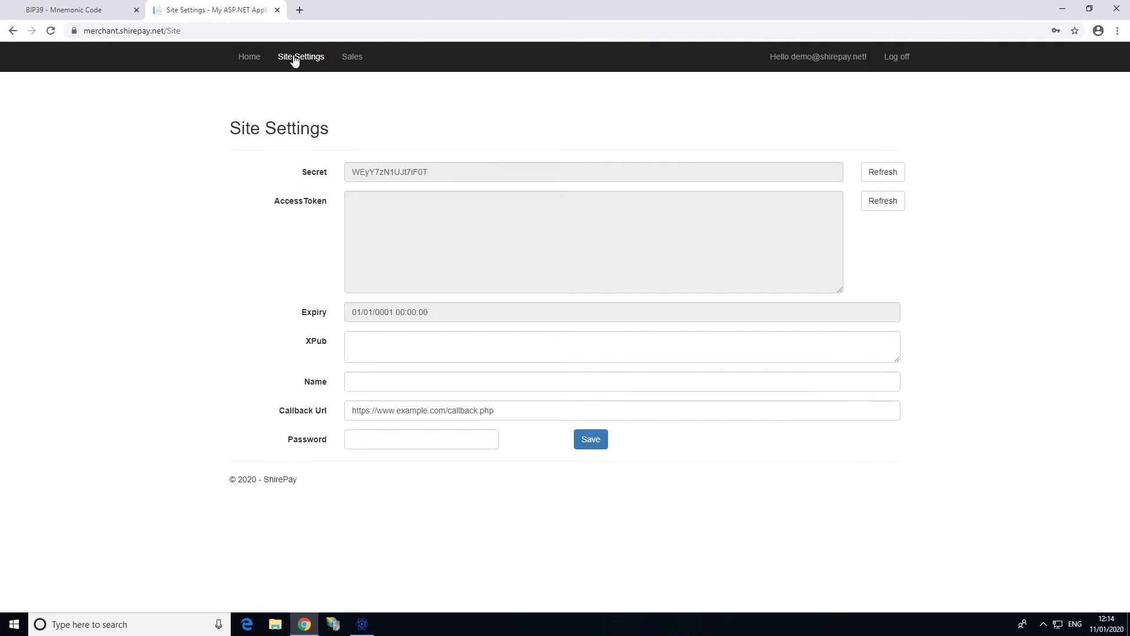
left_click(55, 11)
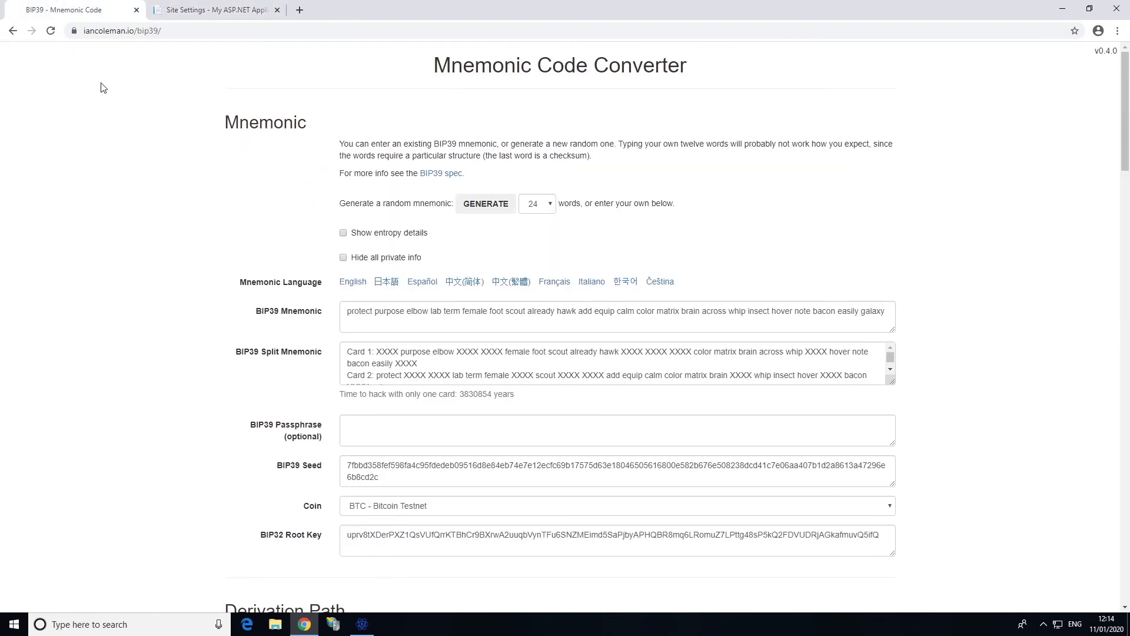
scroll(146, 210, "down", 3)
scroll(145, 208, "down", 5)
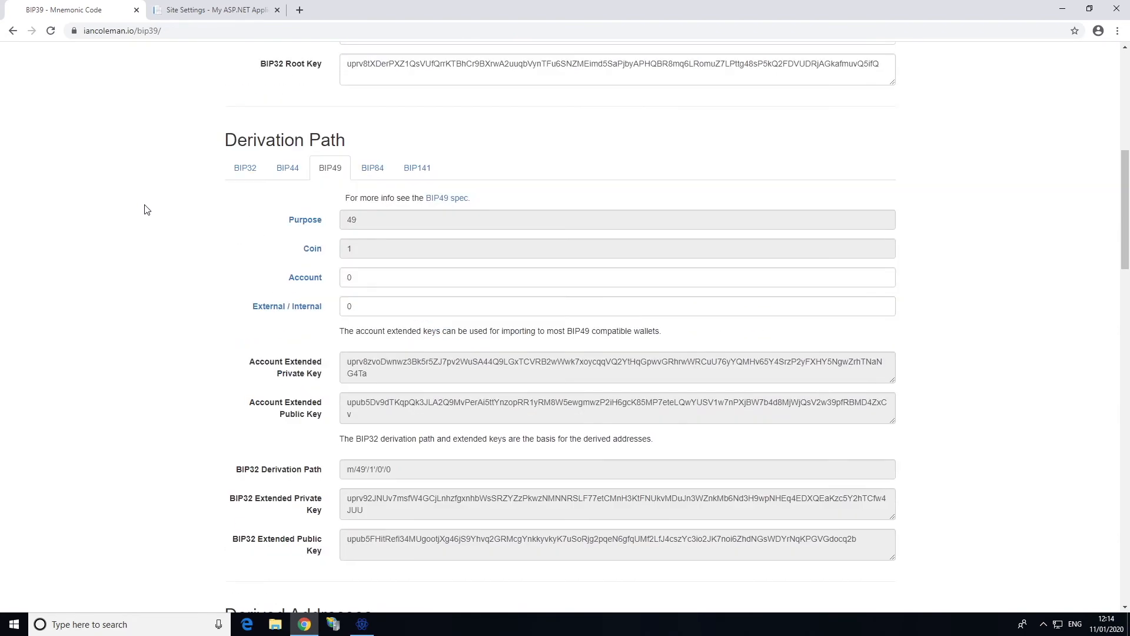
left_click(236, 175)
scroll(207, 238, "down", 2)
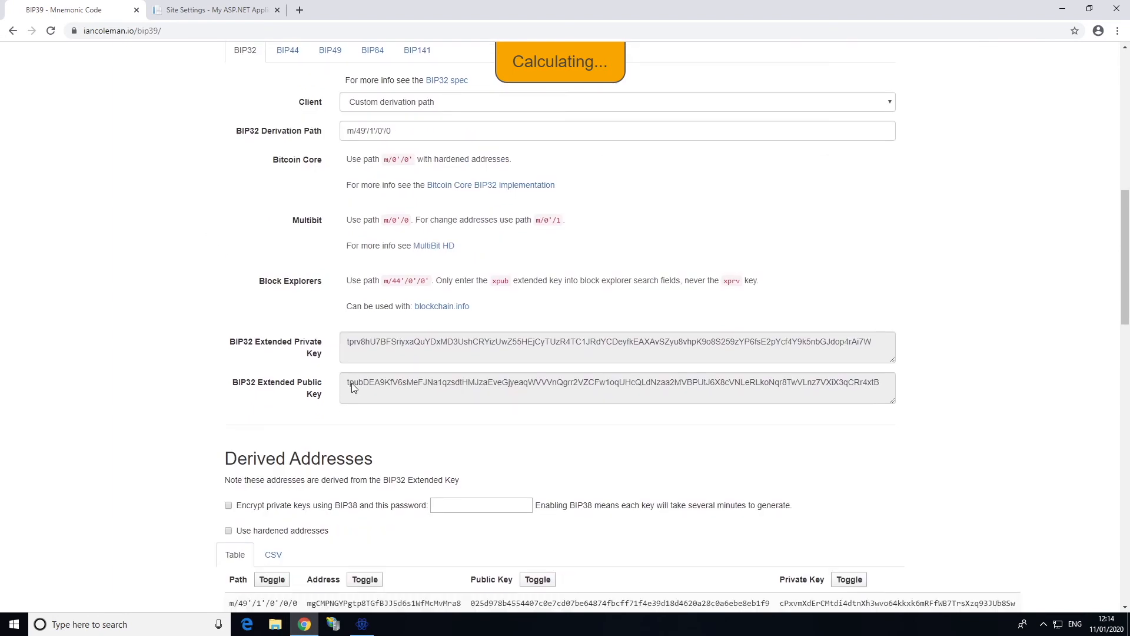
mouse_move(351, 384)
left_click_drag(347, 383, 881, 384)
right_click(882, 383)
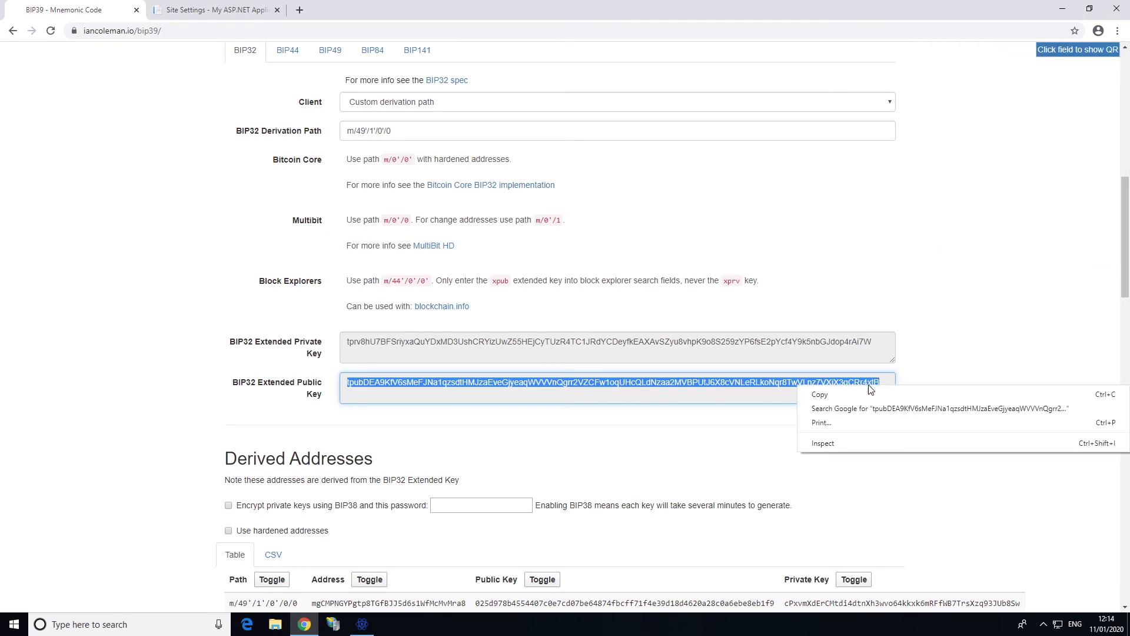
left_click(850, 395)
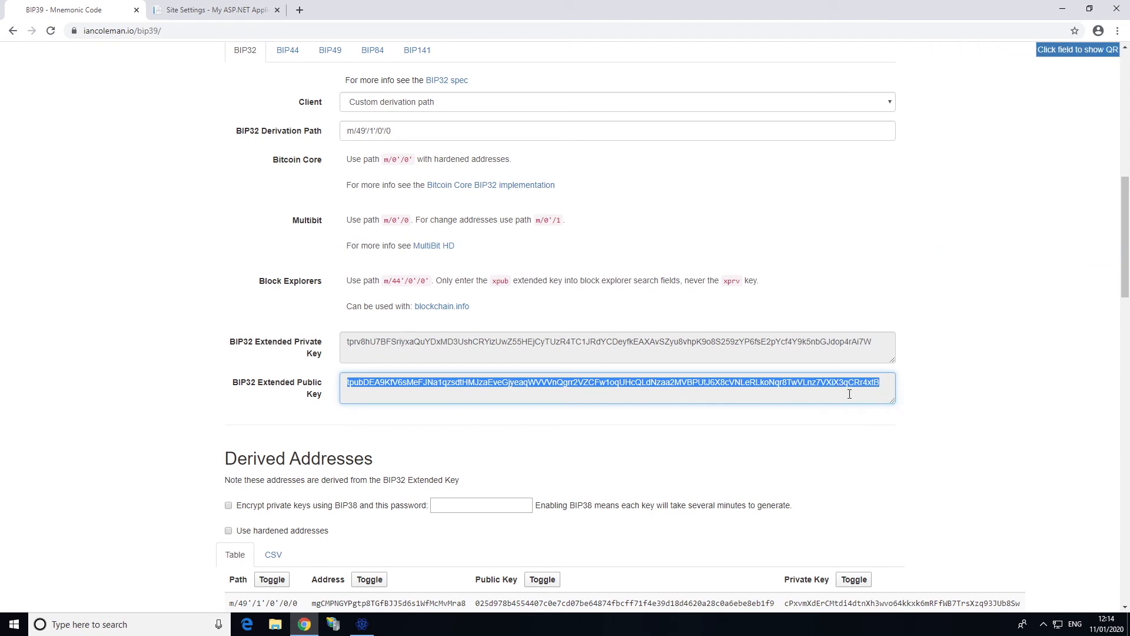
left_click(198, 10)
Save the site with the pasted tpub as XPub, name Test, and the account password
left_click(374, 341)
right_click(374, 341)
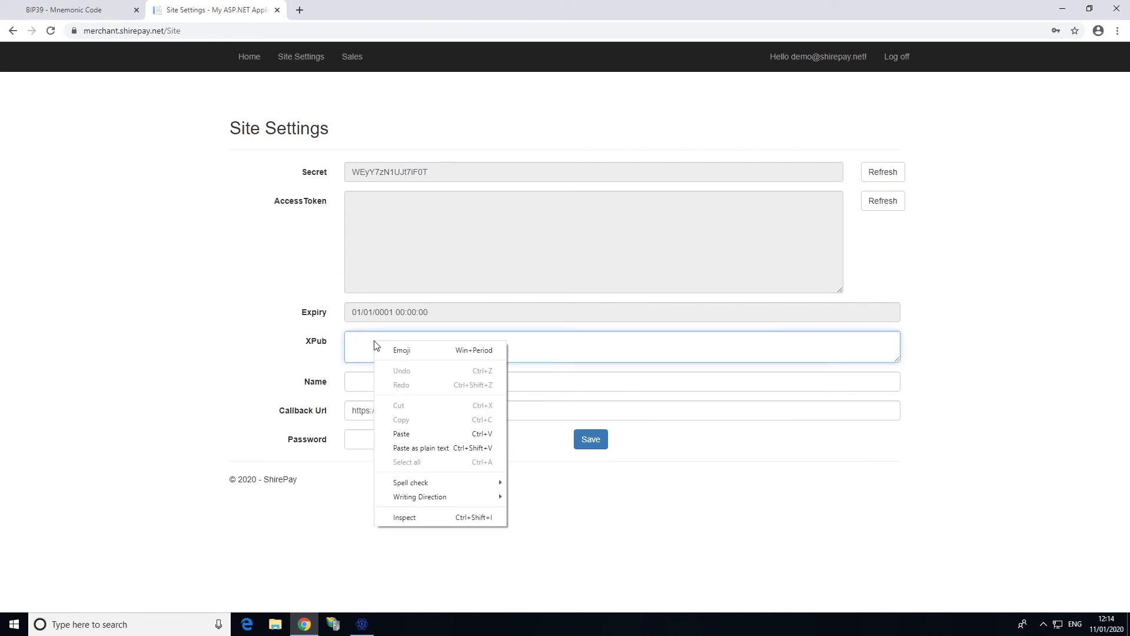
left_click(408, 431)
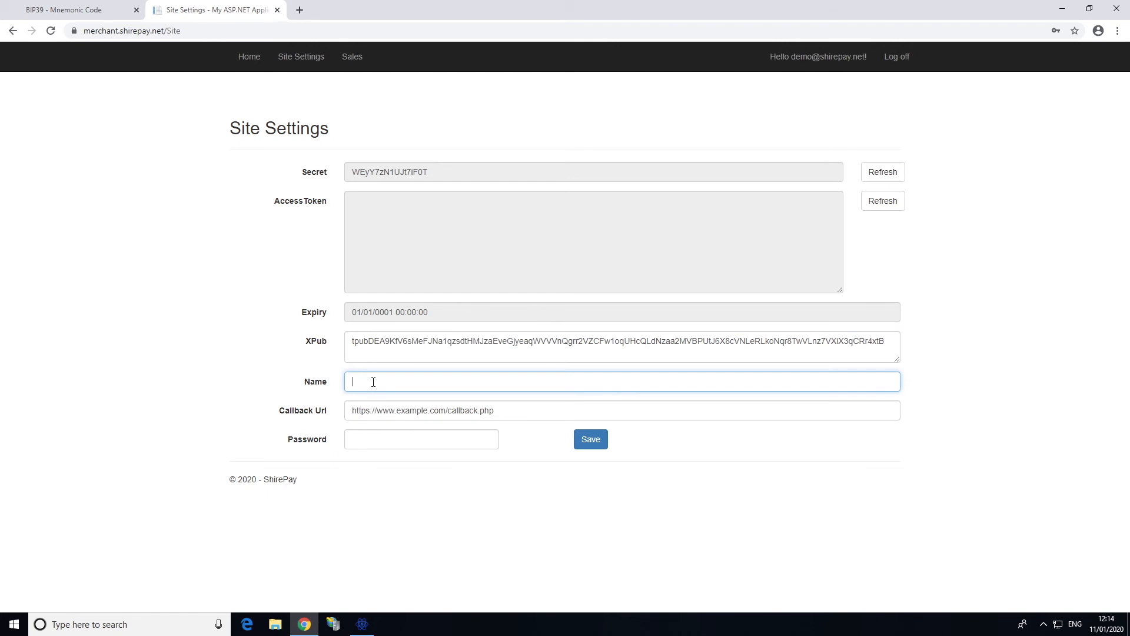
type("Test")
left_click(365, 437)
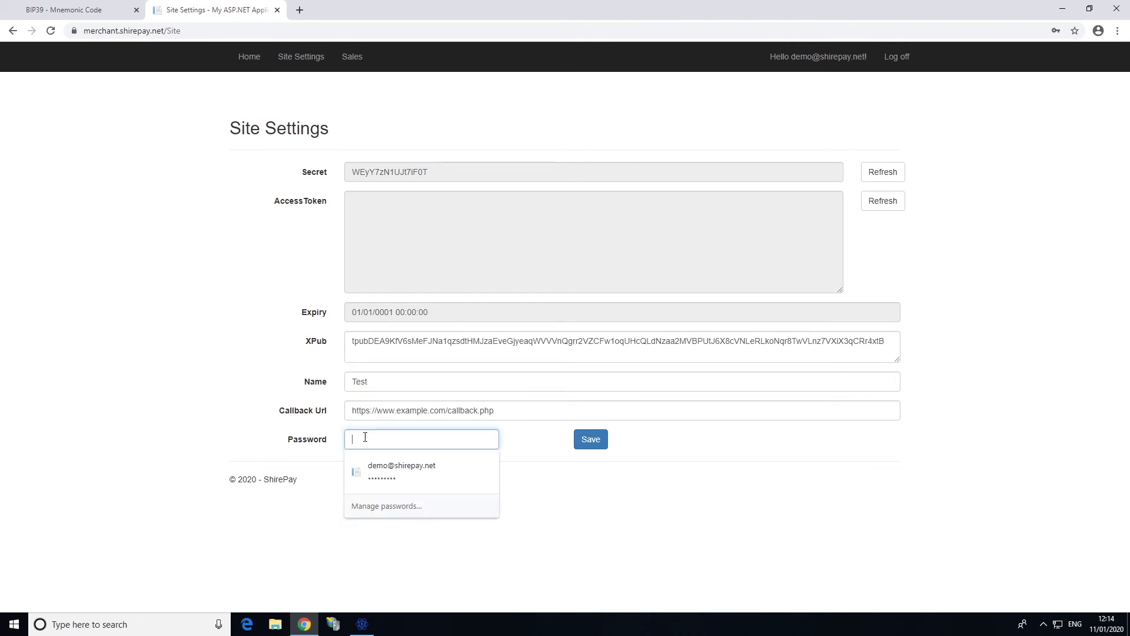
type("passw")
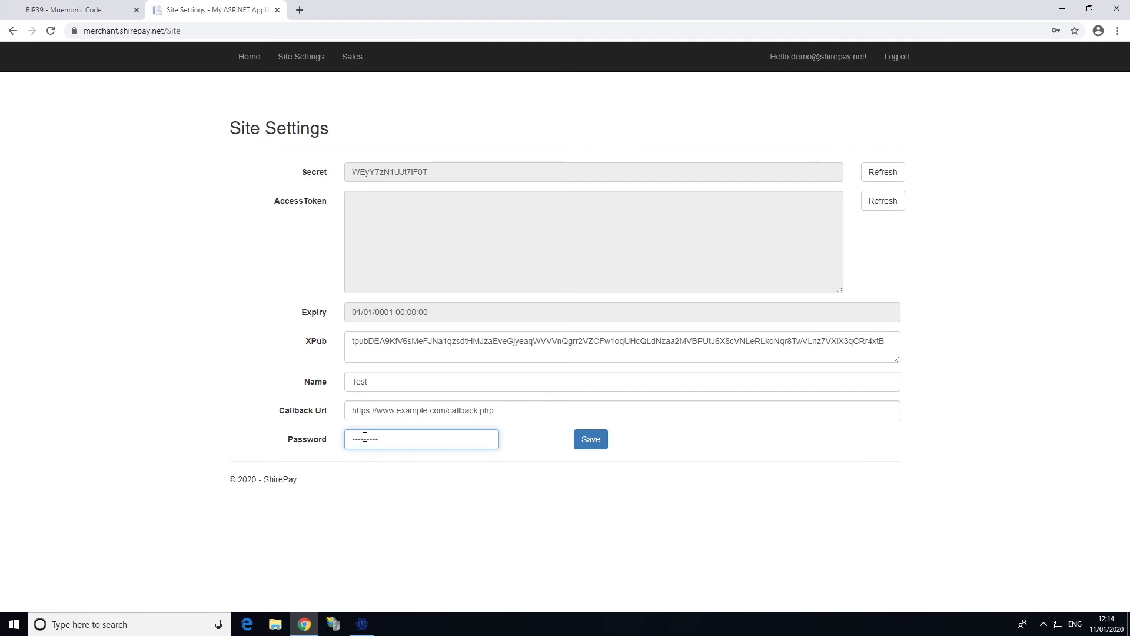
left_click(591, 448)
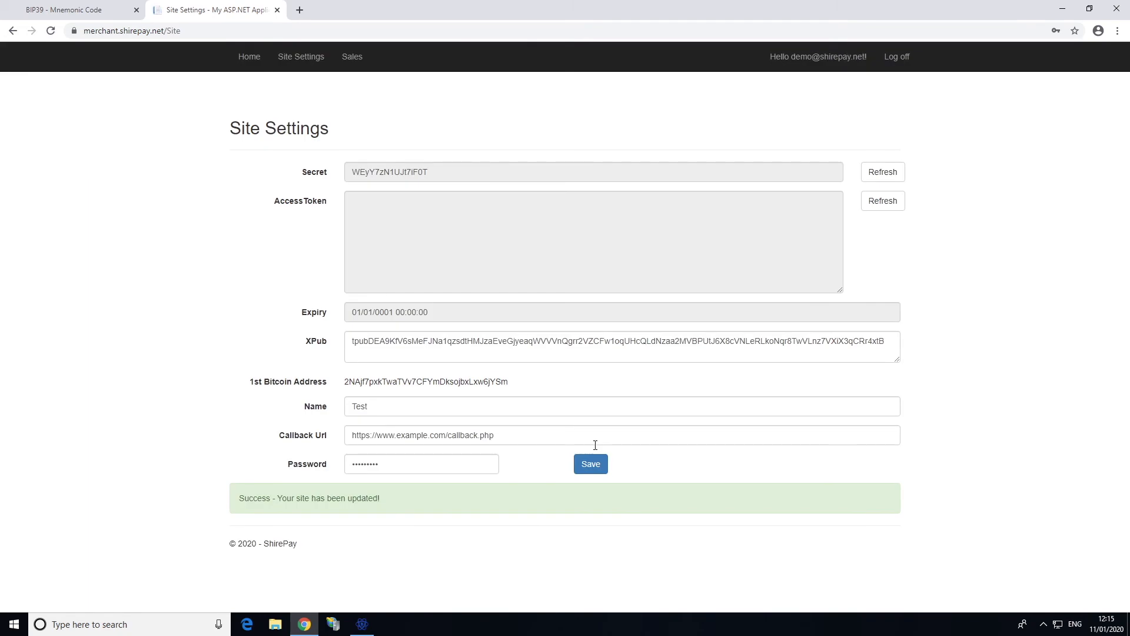
Generate a new access token expiring 25/01/2020 12:13:29 and save the settings again
left_click_drag(489, 381, 510, 381)
left_click(508, 385)
left_click(884, 203)
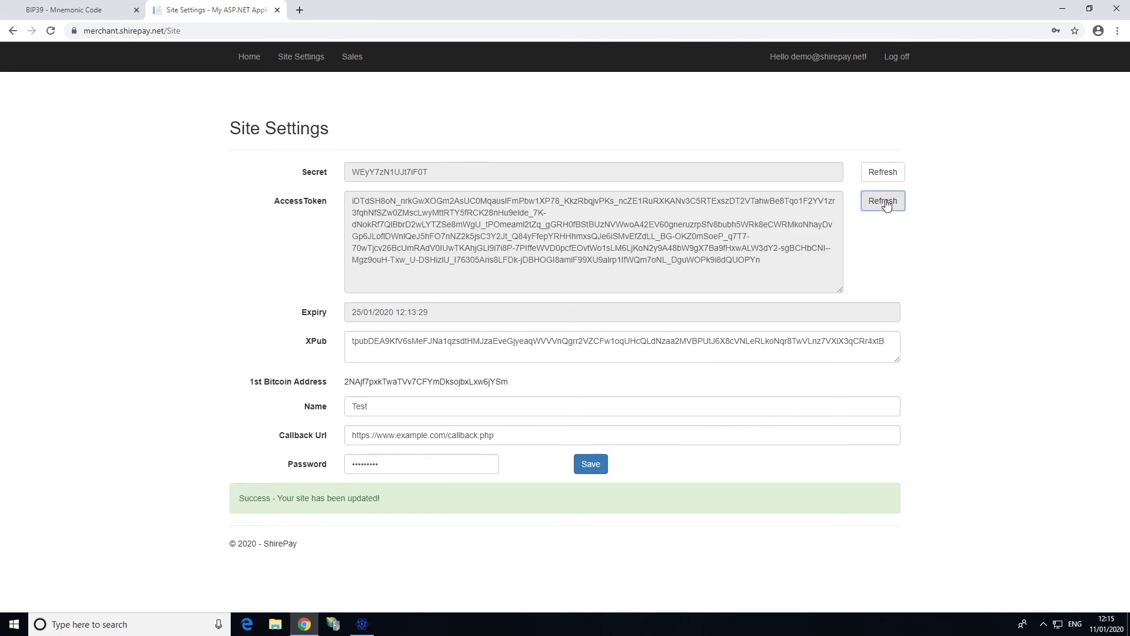
left_click(594, 475)
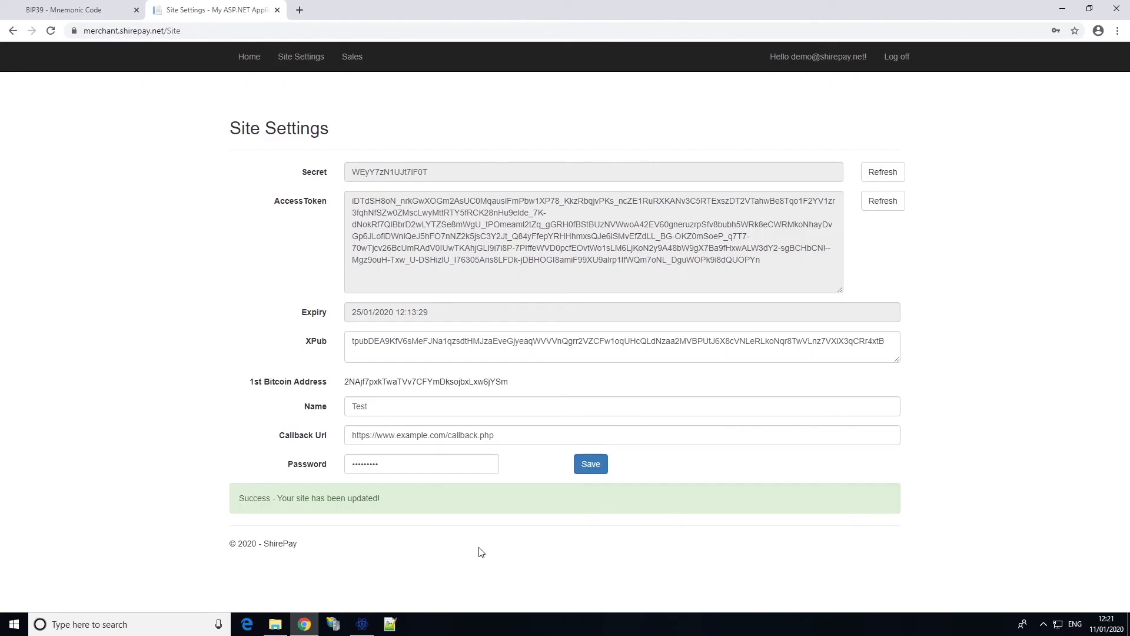
left_click(279, 625)
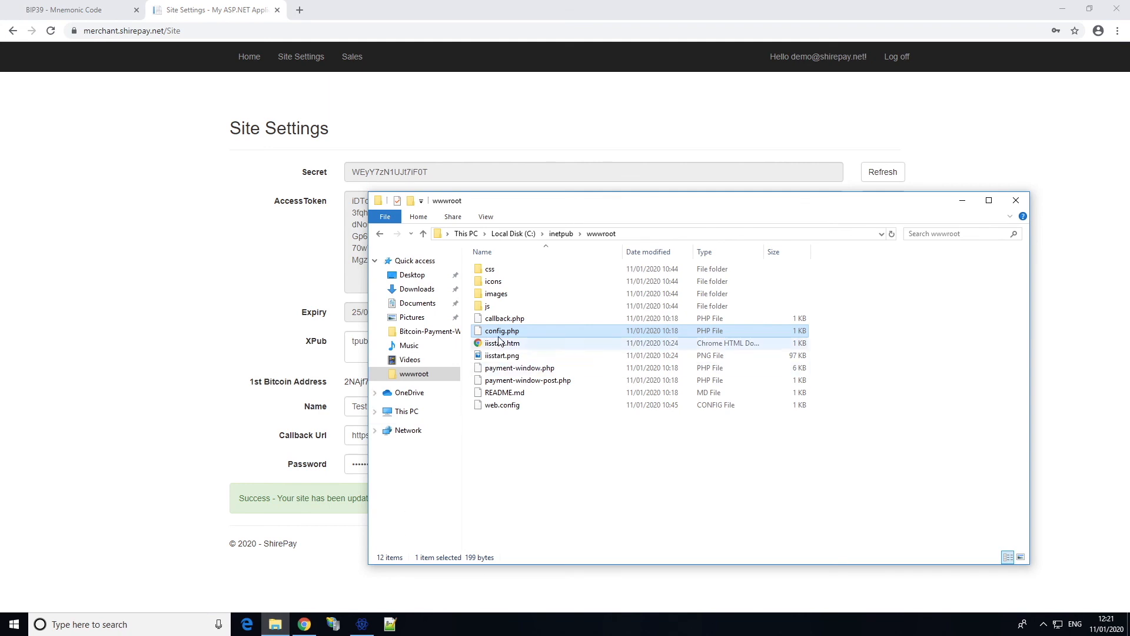
right_click(504, 332)
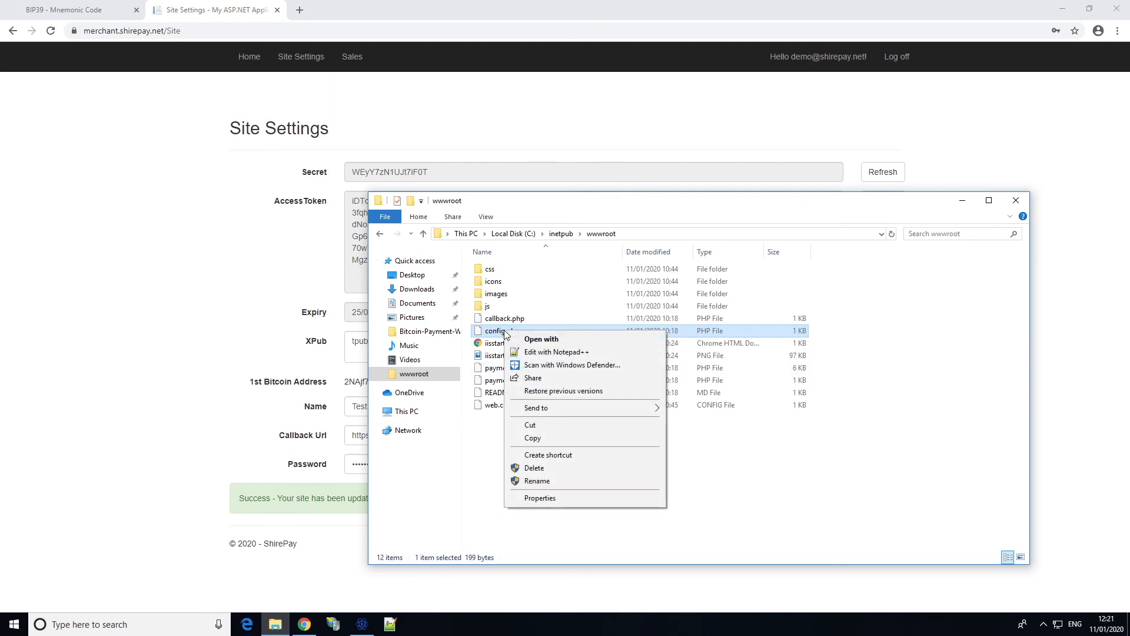
left_click(552, 352)
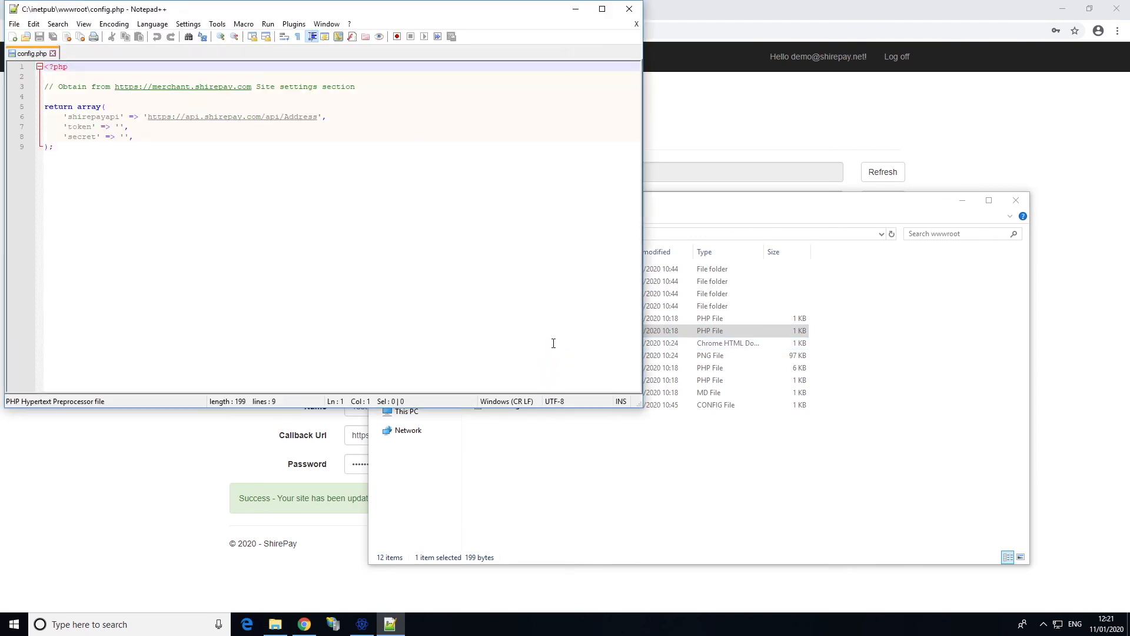
double_click(253, 117)
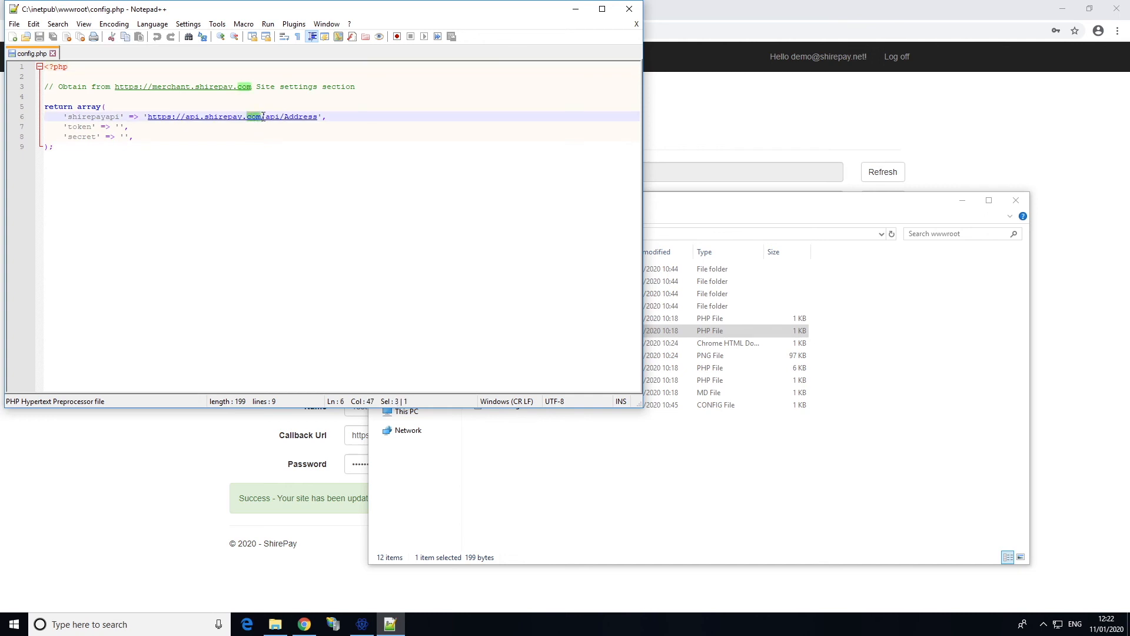
type("net")
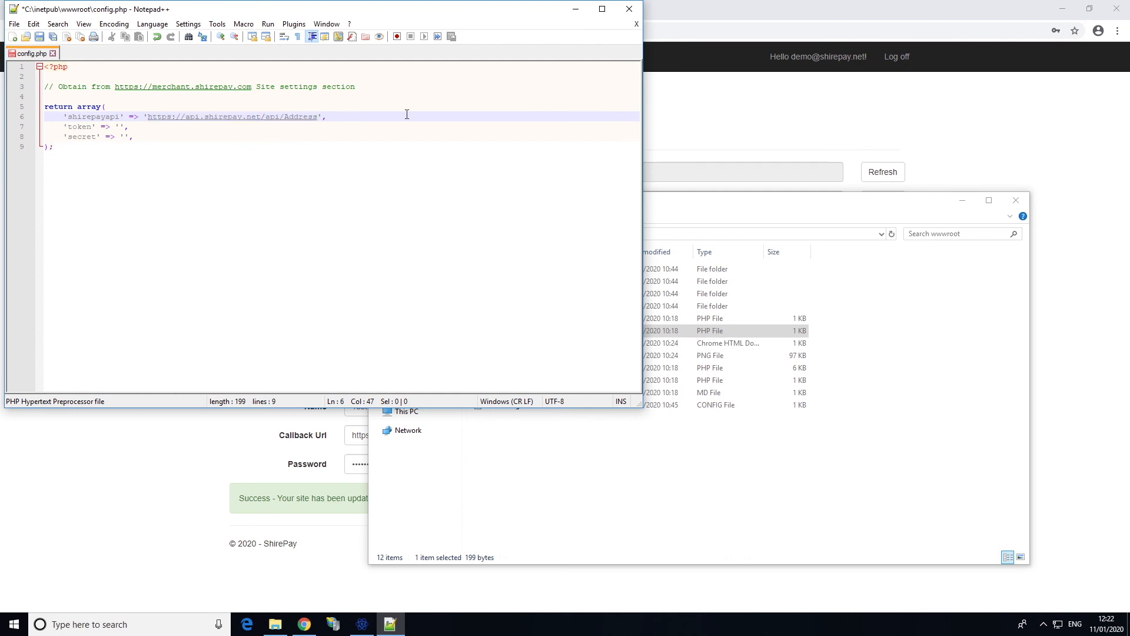
left_click(683, 111)
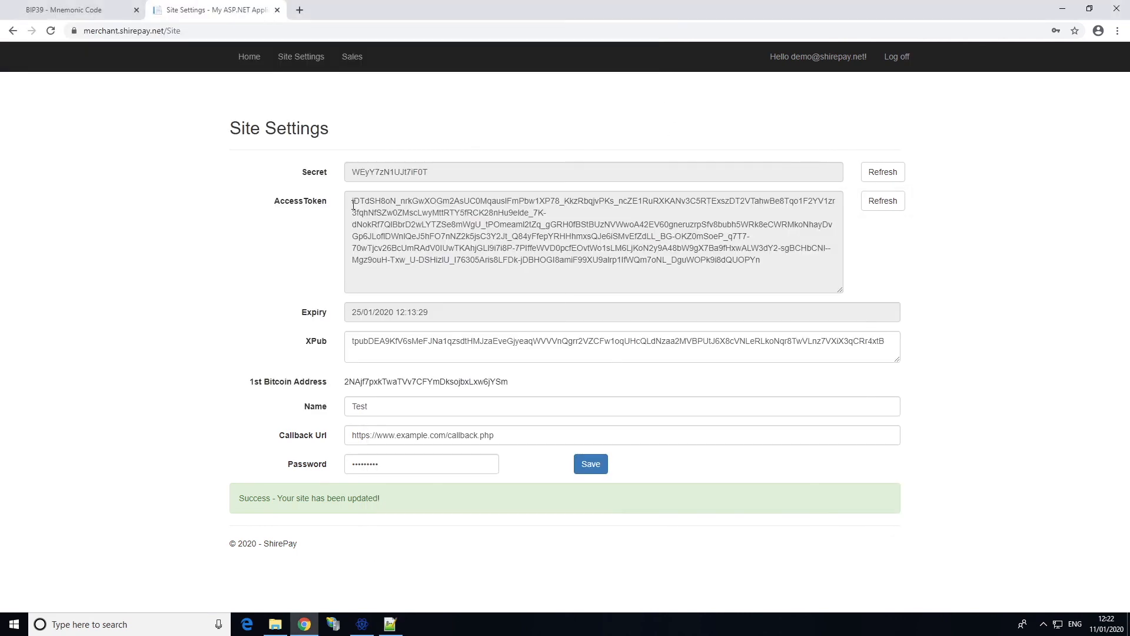
Paste the ShirePay access token into config.php's token value
left_click_drag(351, 201, 766, 260)
right_click(728, 259)
left_click(754, 263)
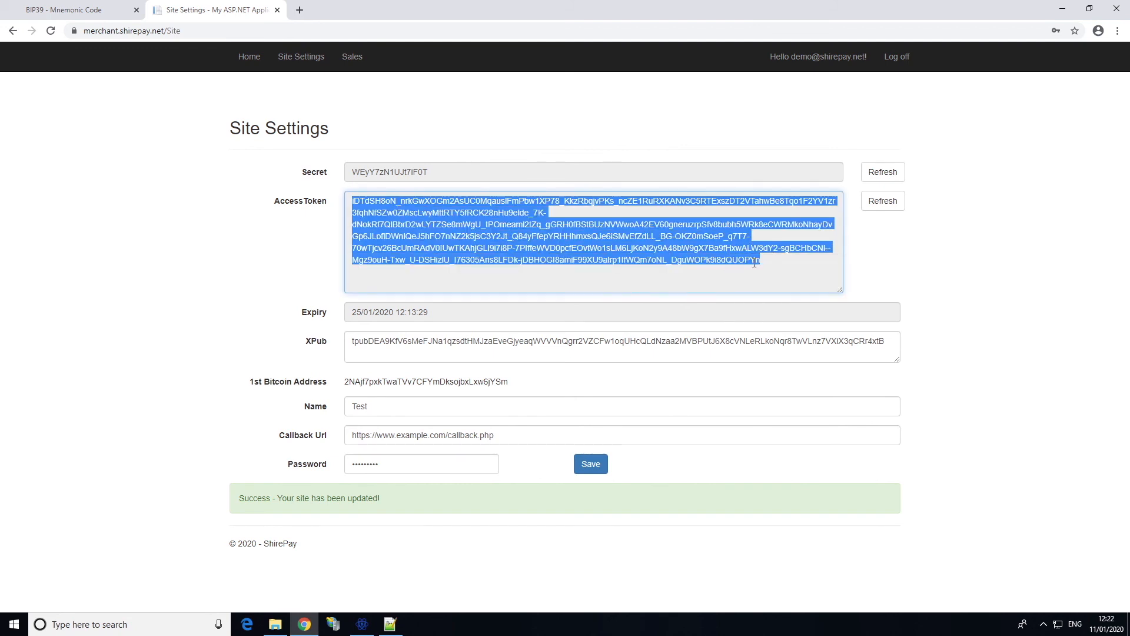
left_click(389, 624)
left_click(120, 128)
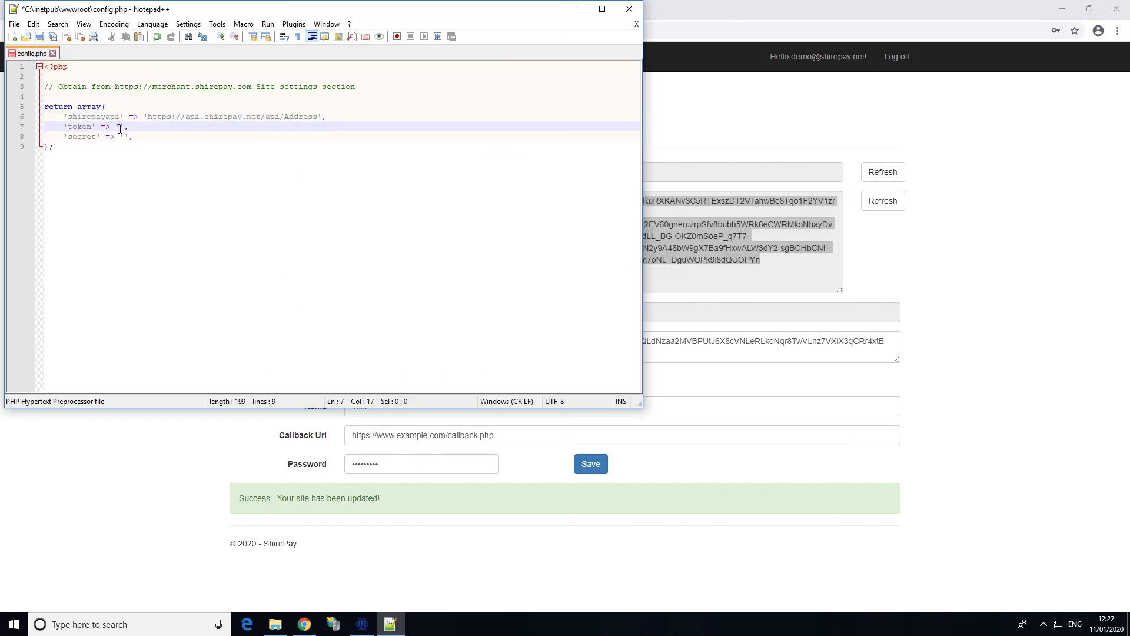
key("ctrl+v")
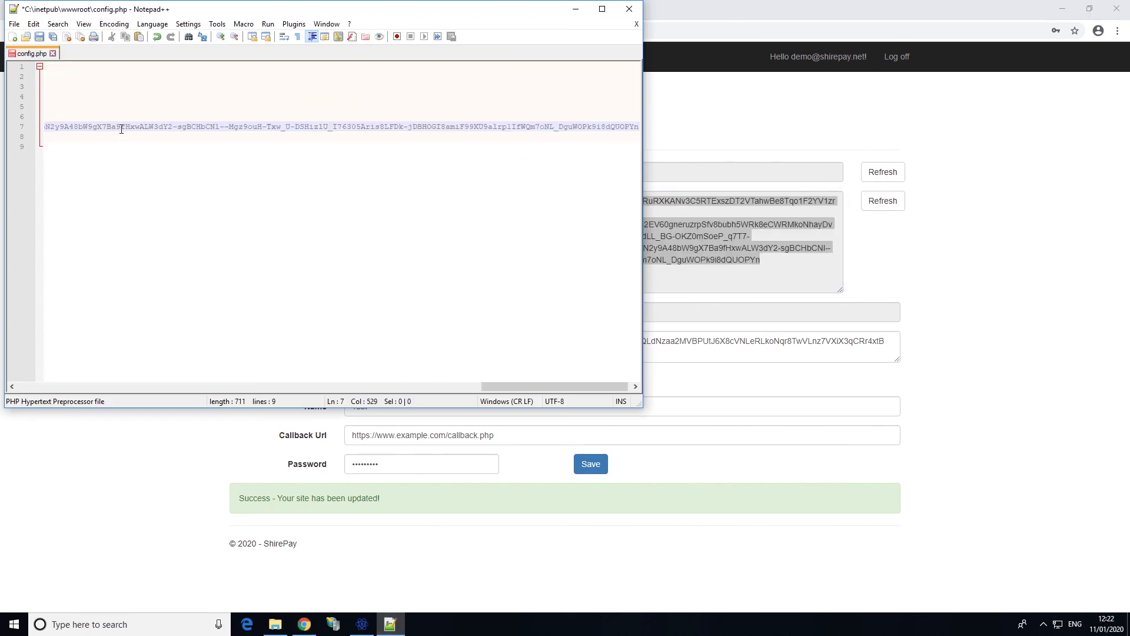
left_click(635, 386)
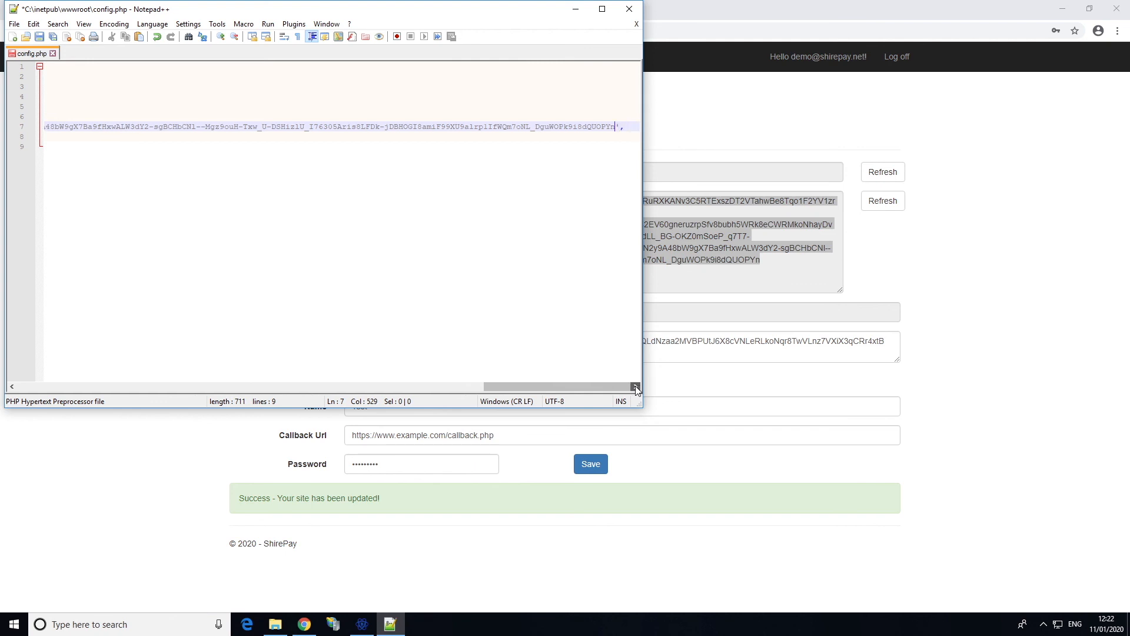
Paste the ShirePay Secret into config.php's secret value and save the file
left_click(953, 338)
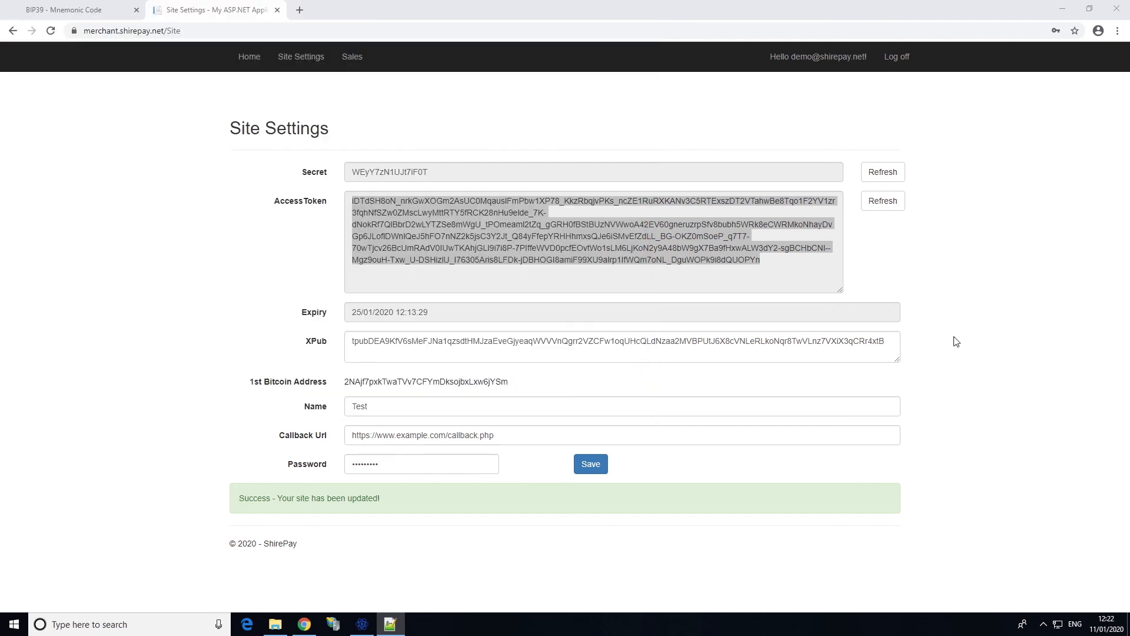
left_click(470, 212)
left_click_drag(443, 173, 342, 174)
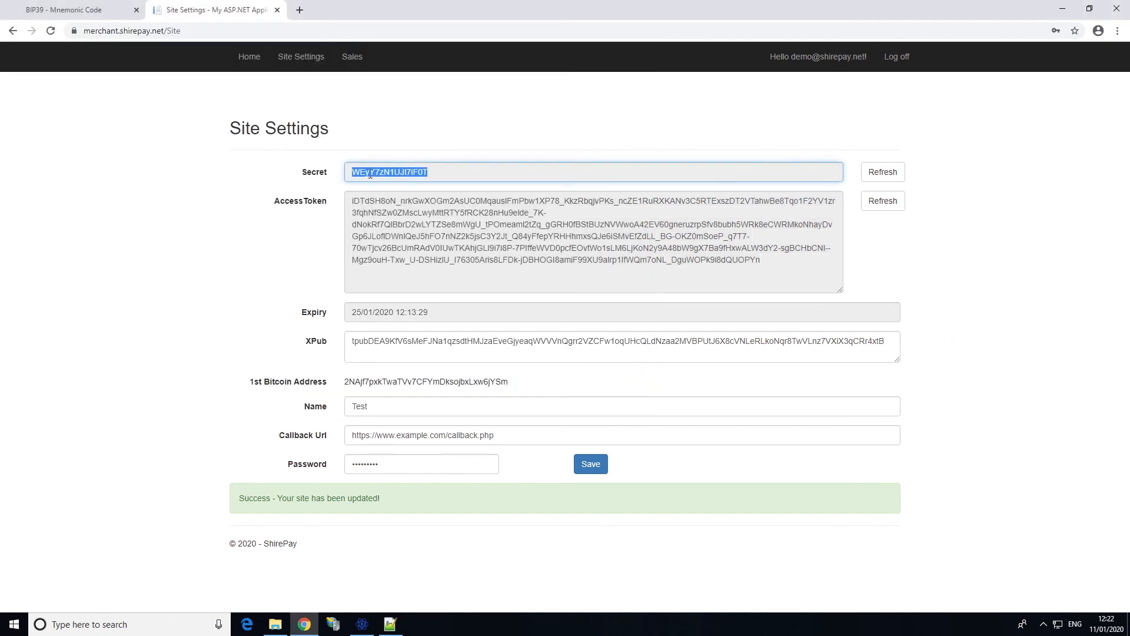
right_click(372, 177)
left_click(403, 184)
left_click(391, 625)
left_click_drag(535, 385, 65, 376)
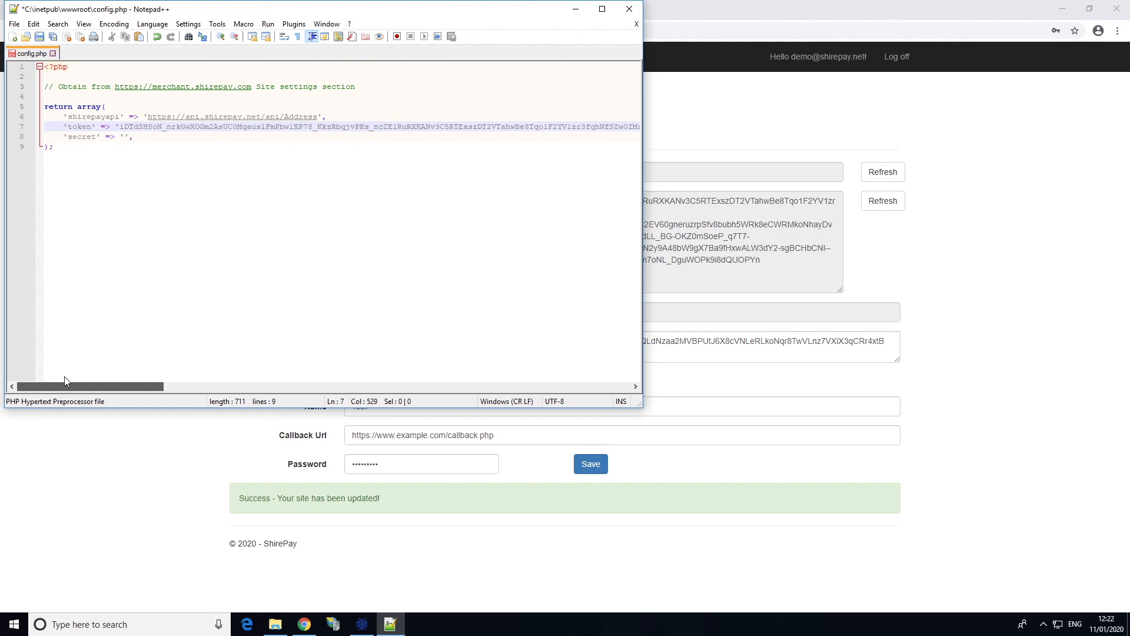
left_click(124, 137)
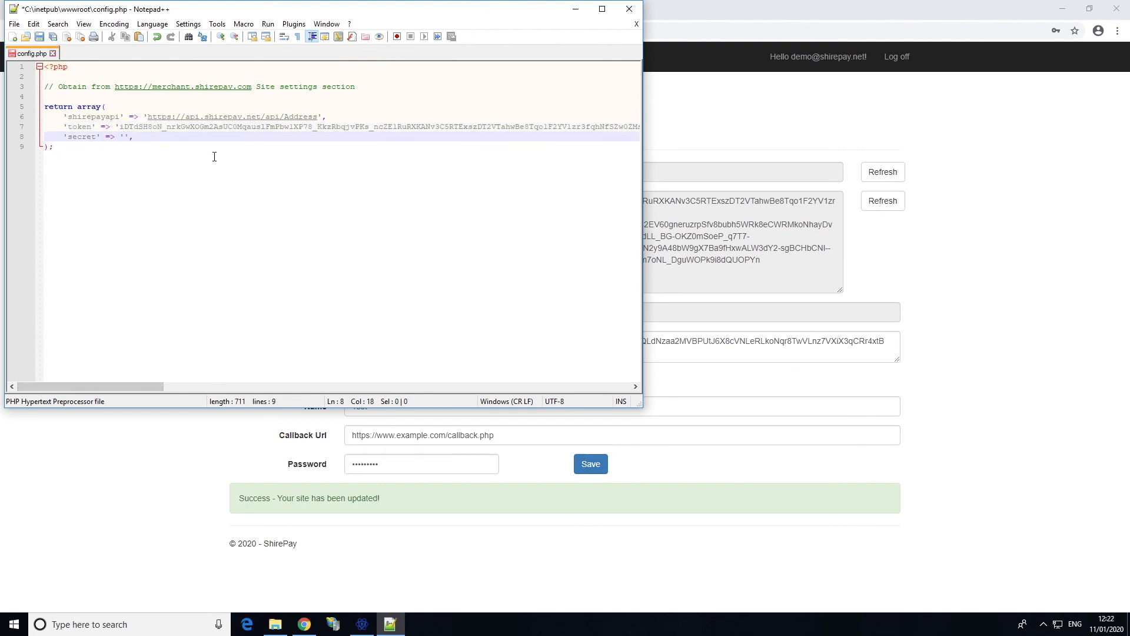
key("ctrl+v")
left_click(39, 37)
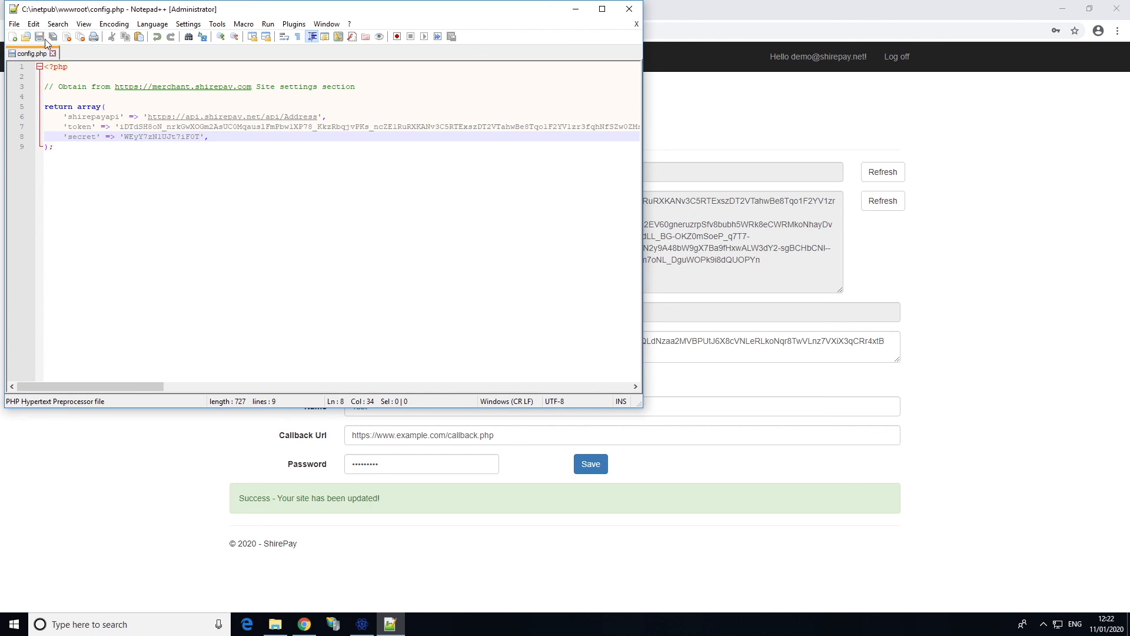
left_click(302, 625)
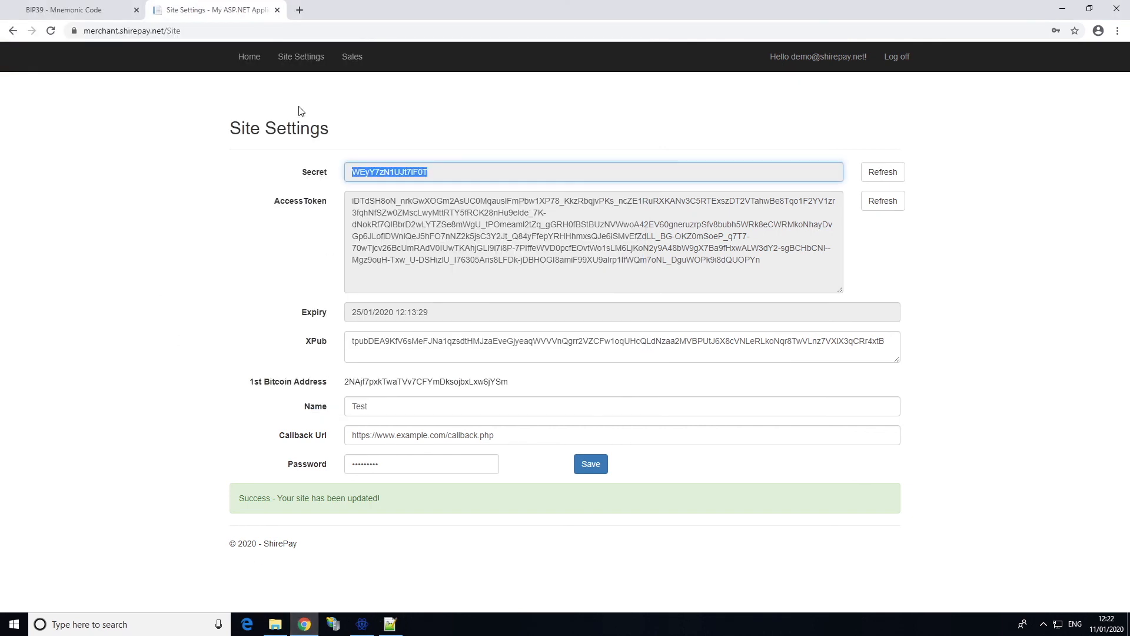
Load localhost in a new tab to show the ShirePay Pay Now payment window
left_click(302, 9)
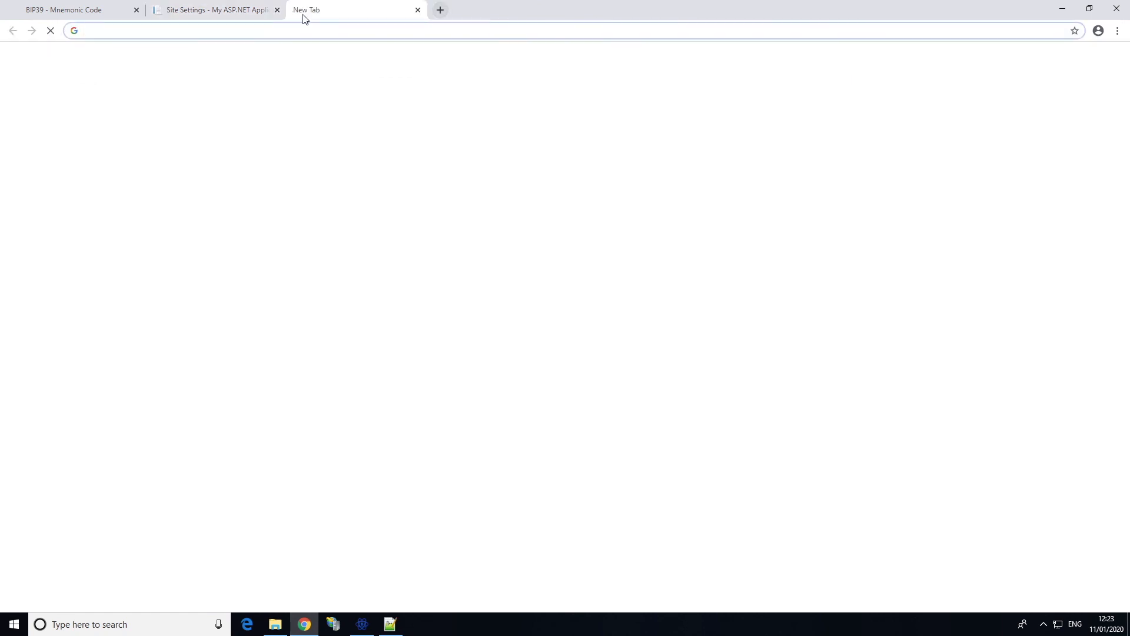
type("localhost")
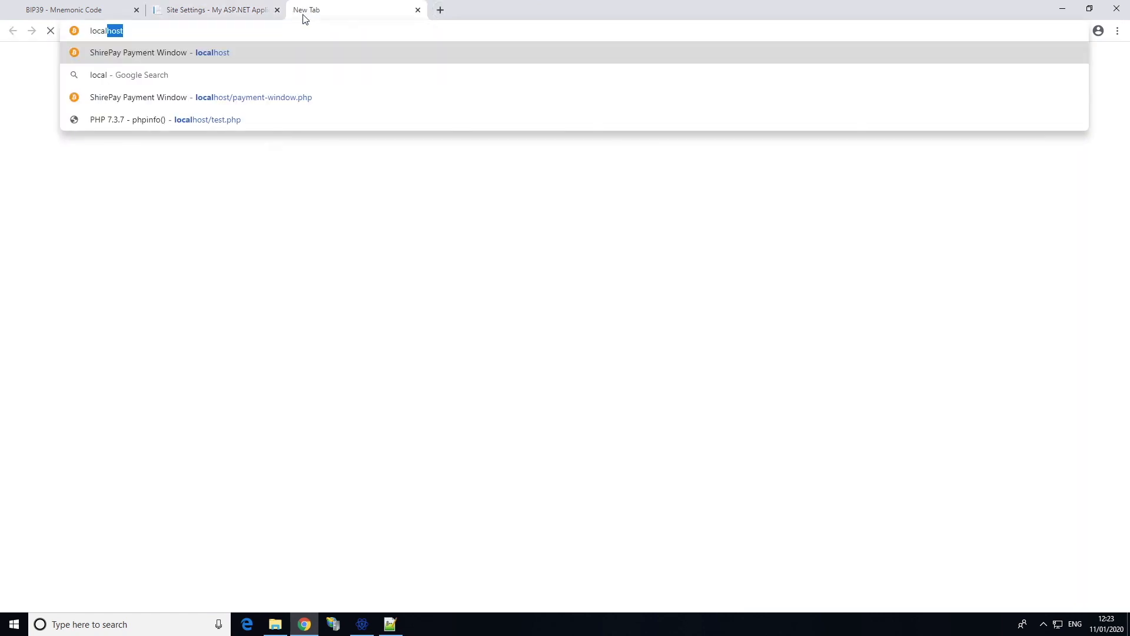
key("Return")
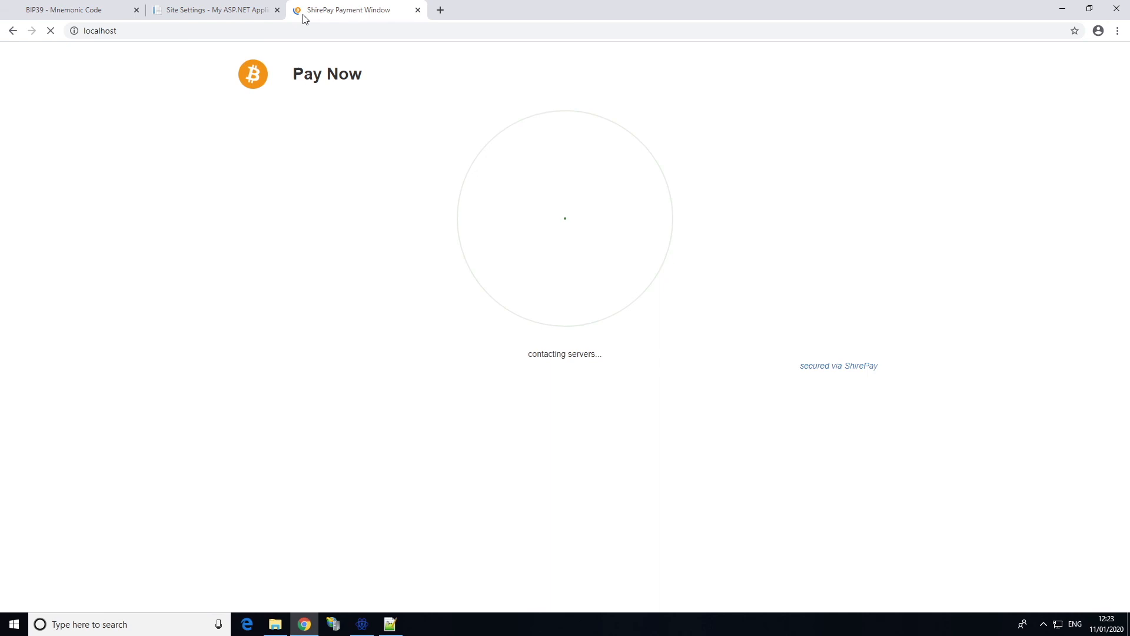